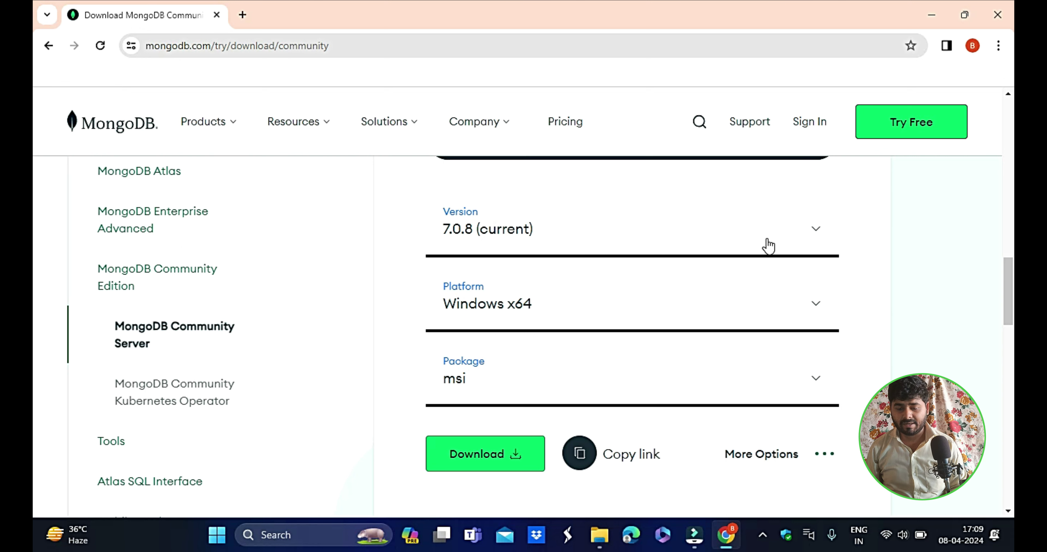
Download the MongoDB Community Server 7.0.8 msi package for Windows x64 and open the browser's downloads list
{"action": "scroll", "coordinate": [527, 405], "scroll_direction": "up", "scroll_amount": 5}
{"action": "scroll", "coordinate": [508, 377], "scroll_direction": "down", "scroll_amount": 7}
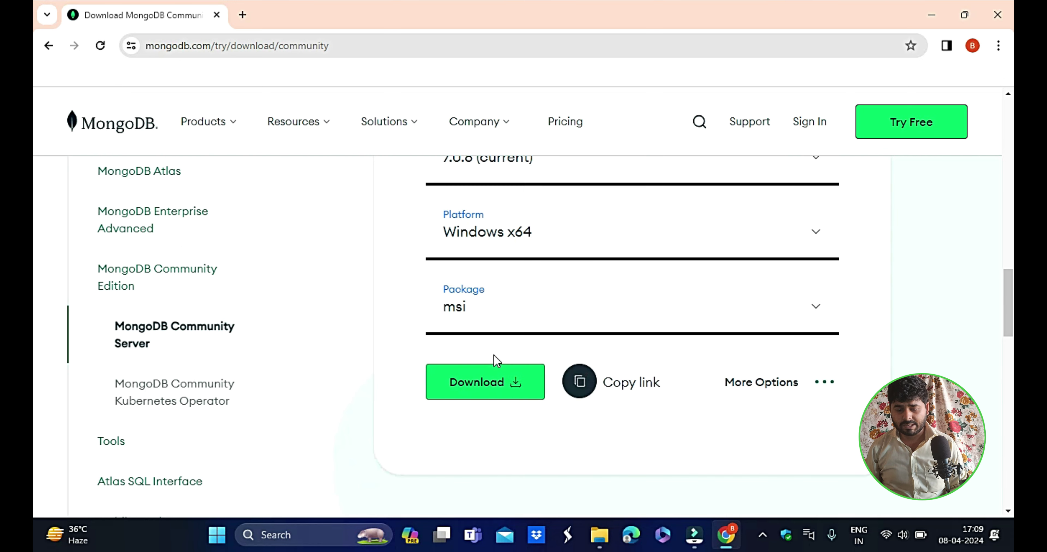
{"action": "left_click", "coordinate": [505, 385]}
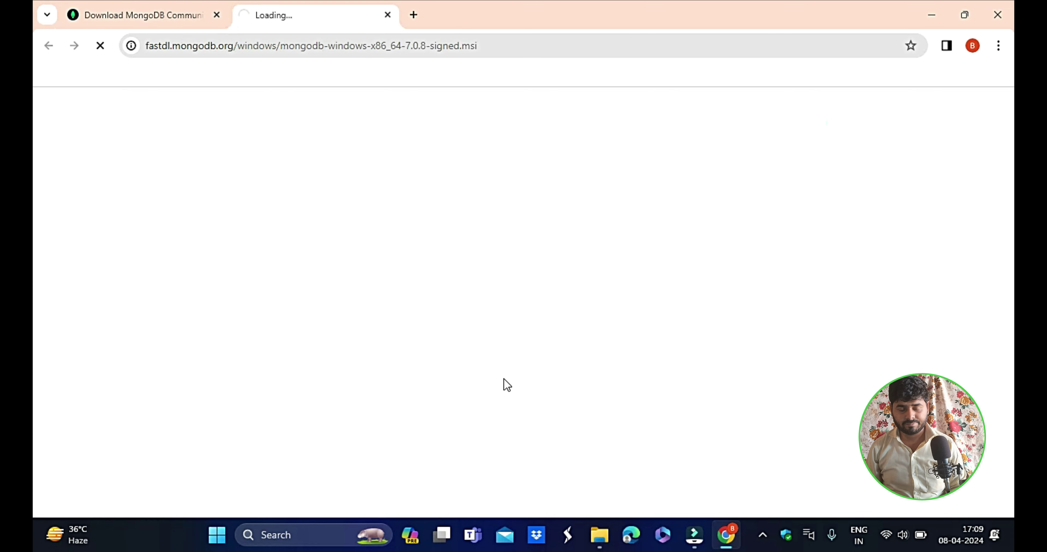
{"action": "left_click", "coordinate": [999, 47]}
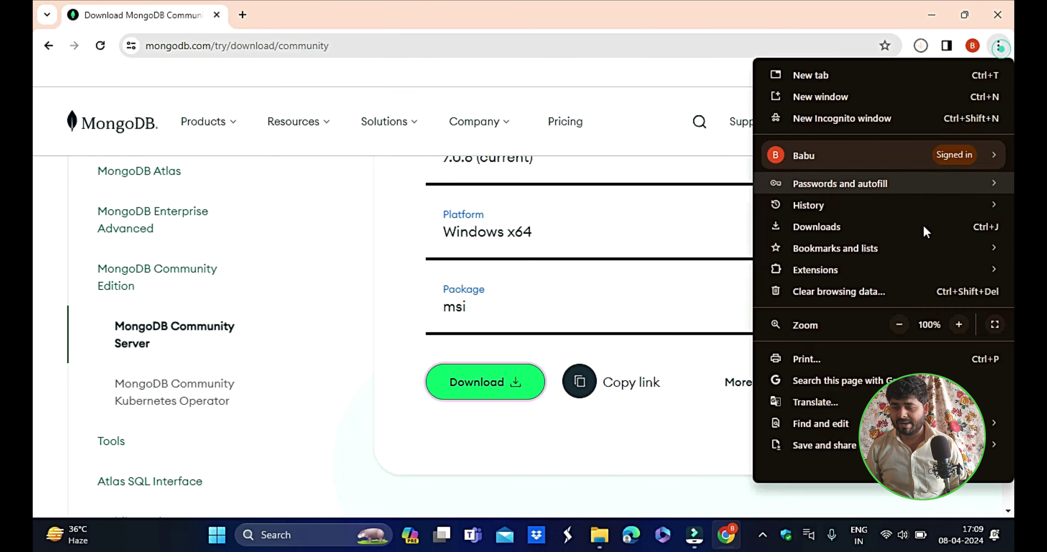
{"action": "left_click", "coordinate": [844, 225]}
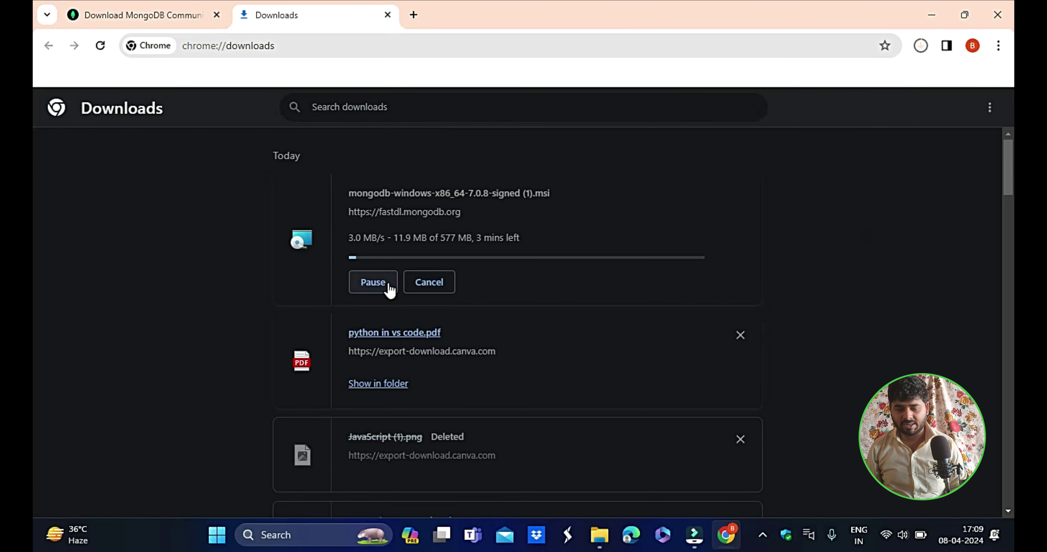
Pause and cancel the mongodb-windows-x86_64-7.0.8-signed (1).msi download, and remove its entry from the downloads list
{"action": "left_click", "coordinate": [388, 287]}
{"action": "double_click", "coordinate": [431, 238]}
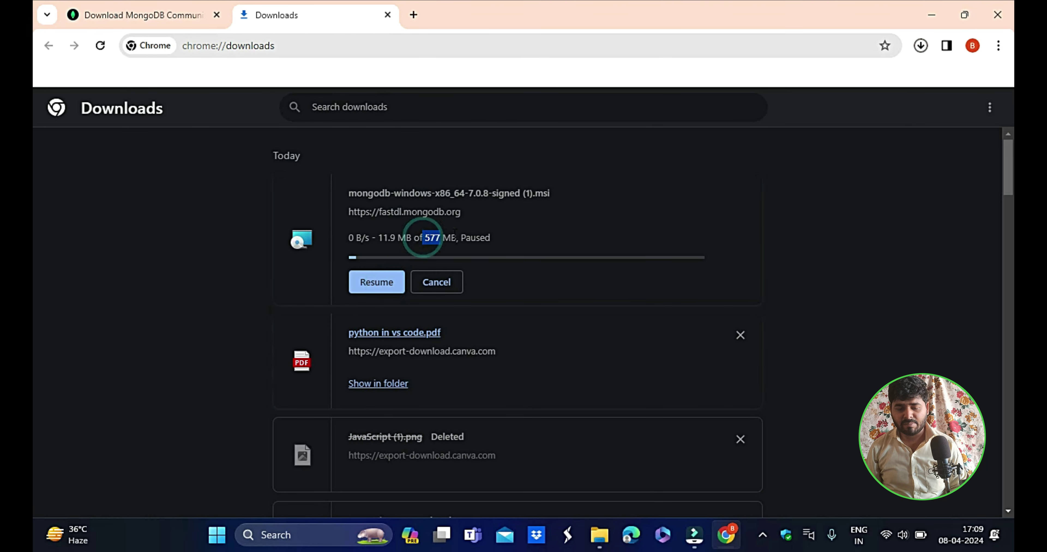
{"action": "left_click", "coordinate": [449, 285]}
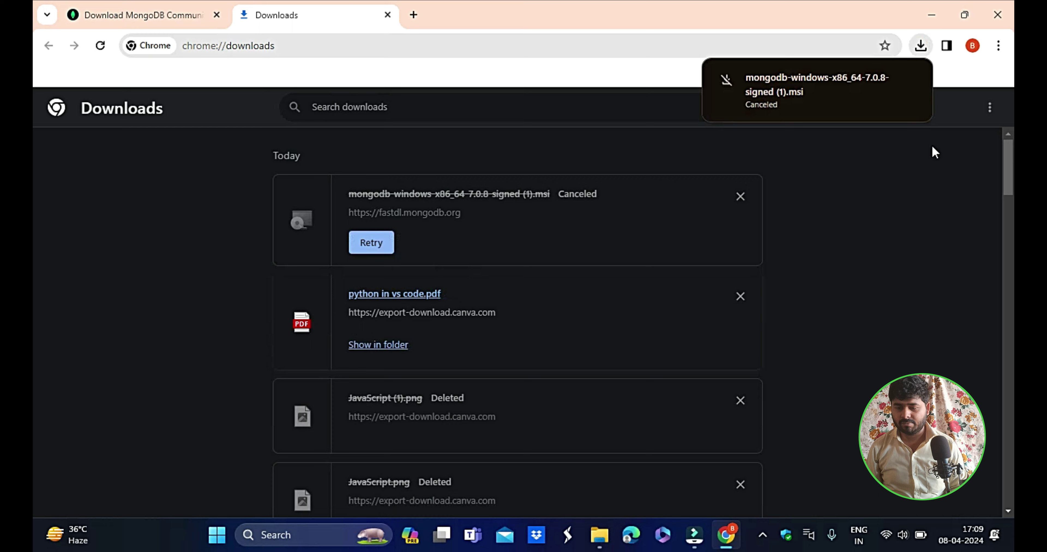
{"action": "left_click", "coordinate": [740, 197]}
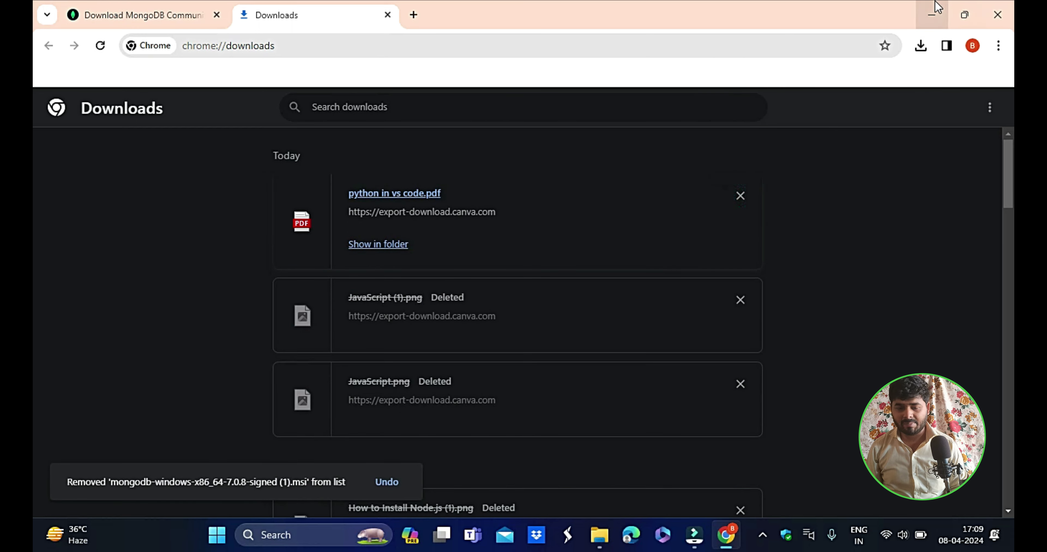
Switch to the Downloads folder in File Explorer and run the mongodb-windows-x86_64-7.0.8-signed installer
{"action": "left_click", "coordinate": [964, 15]}
{"action": "left_click", "coordinate": [829, 176]}
{"action": "left_click", "coordinate": [599, 535]}
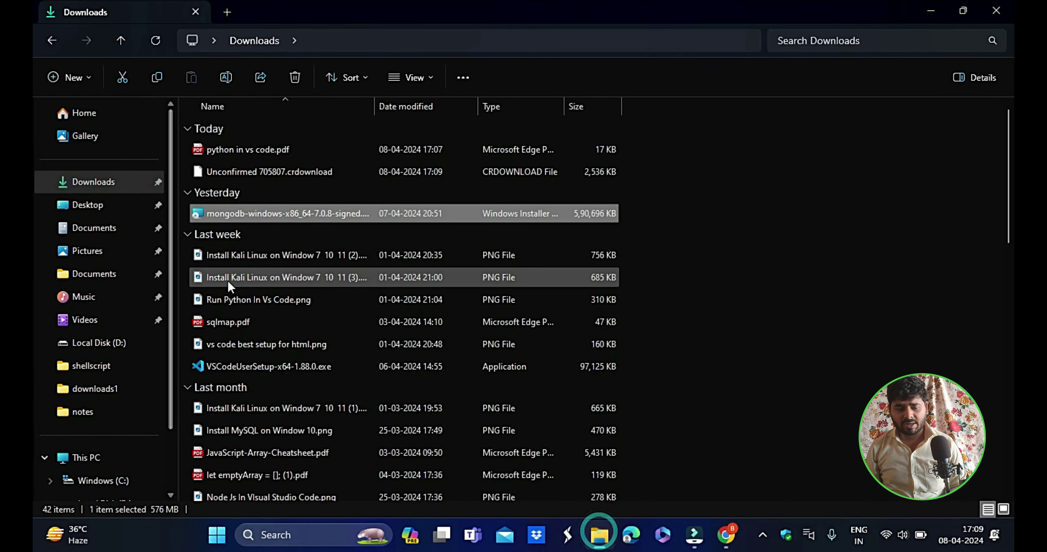
{"action": "left_click", "coordinate": [87, 182]}
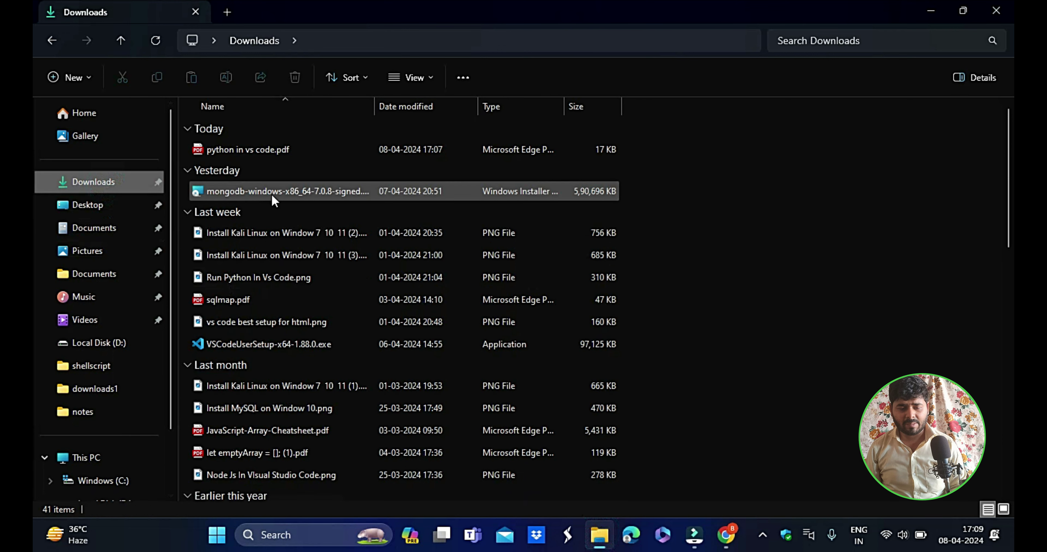
{"action": "double_click", "coordinate": [304, 190]}
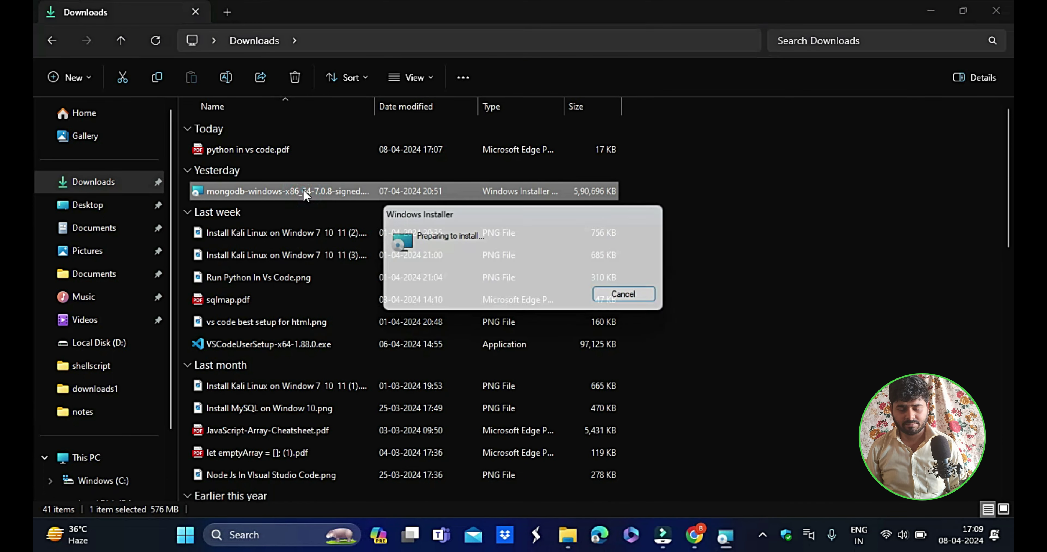
Pass the setup wizard's welcome page and accept the terms of the End-User License Agreement
{"action": "left_click", "coordinate": [597, 378]}
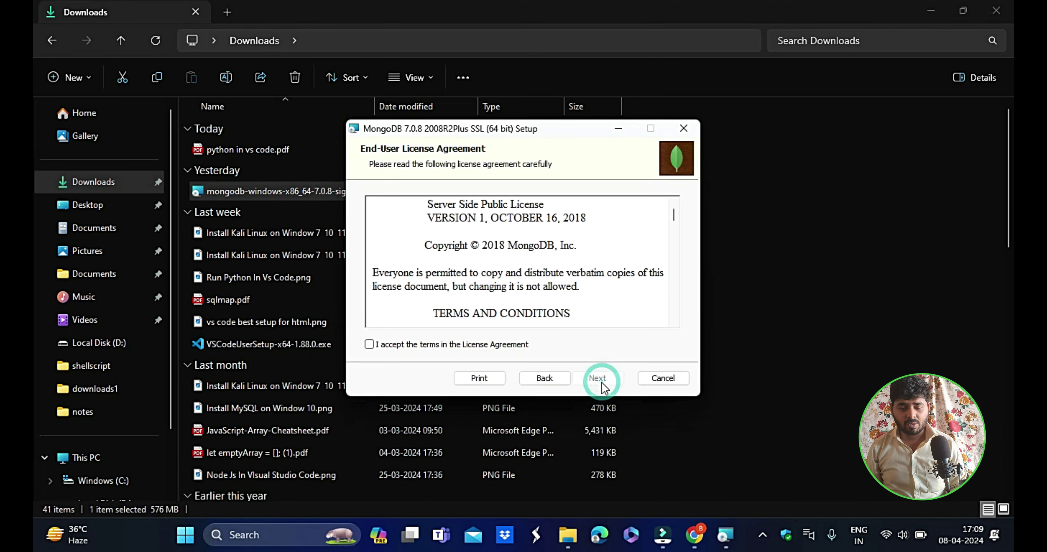
{"action": "left_click", "coordinate": [400, 349]}
{"action": "scroll", "coordinate": [537, 248], "scroll_direction": "down", "scroll_amount": 5}
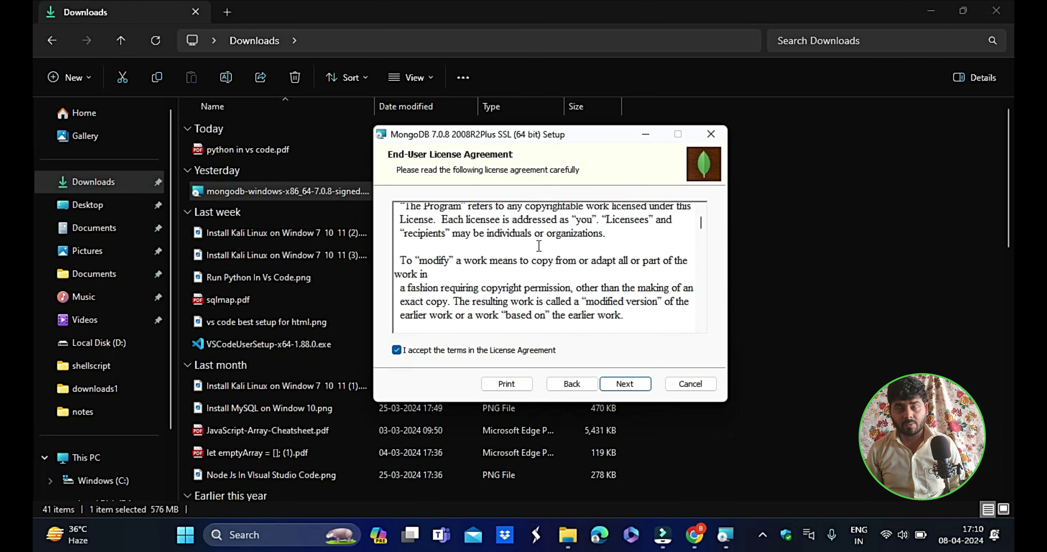
{"action": "left_click", "coordinate": [618, 385]}
Choose the setup type and start the installation with MongoD as a service run as Network Service user
{"action": "left_click", "coordinate": [440, 220]}
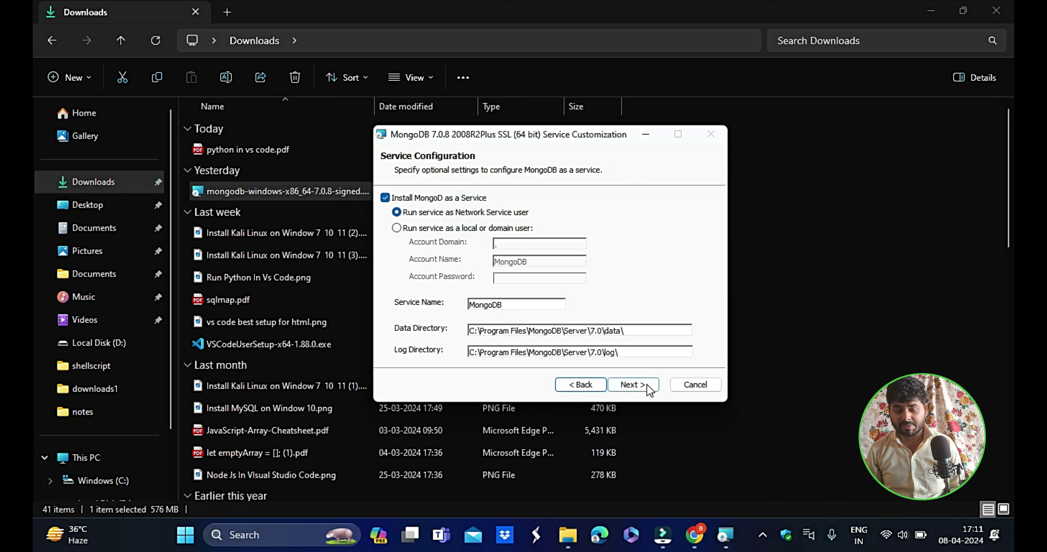
{"action": "left_click", "coordinate": [648, 388]}
{"action": "left_click", "coordinate": [628, 385]}
{"action": "left_click", "coordinate": [629, 385]}
{"action": "left_click_drag", "start_coordinate": [489, 135], "coordinate": [519, 137]}
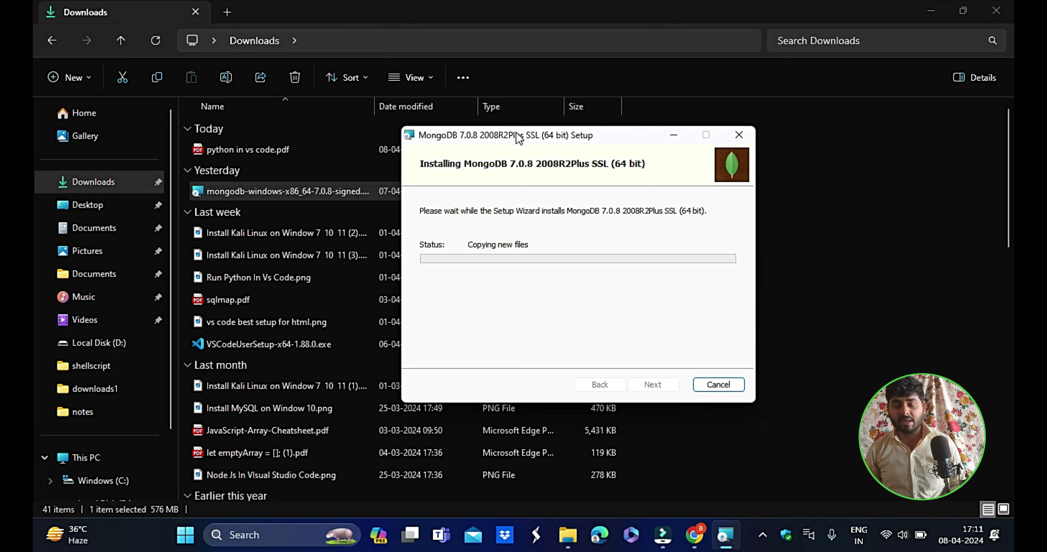
{"action": "left_click_drag", "start_coordinate": [534, 146], "coordinate": [545, 161]}
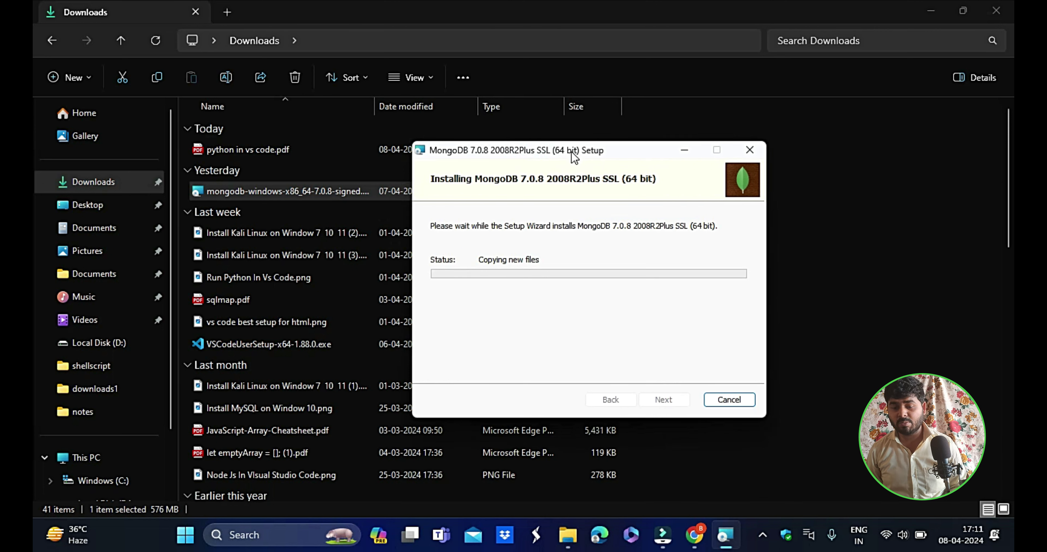
{"action": "left_click_drag", "start_coordinate": [575, 156], "coordinate": [569, 140]}
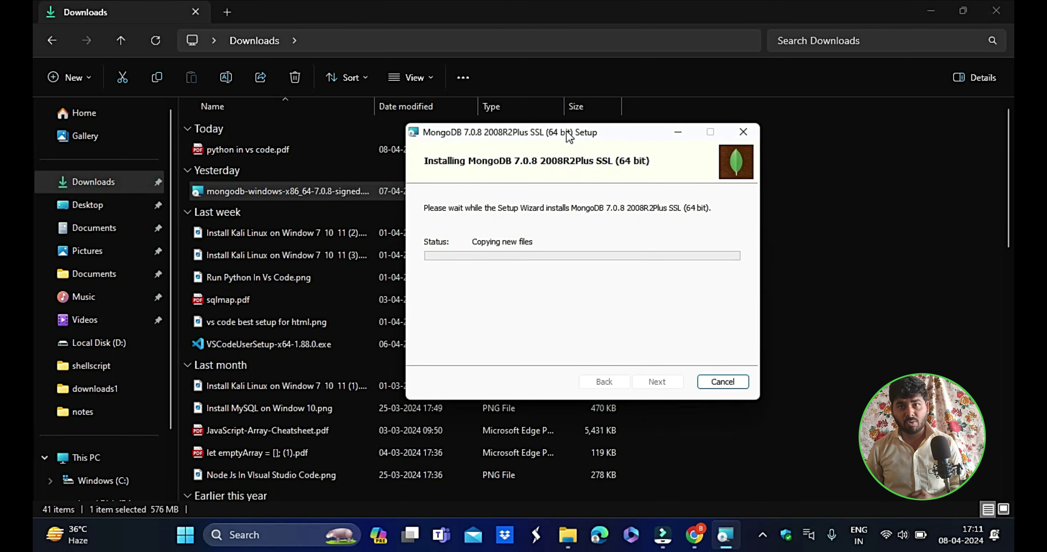
{"action": "left_click_drag", "start_coordinate": [577, 144], "coordinate": [577, 160]}
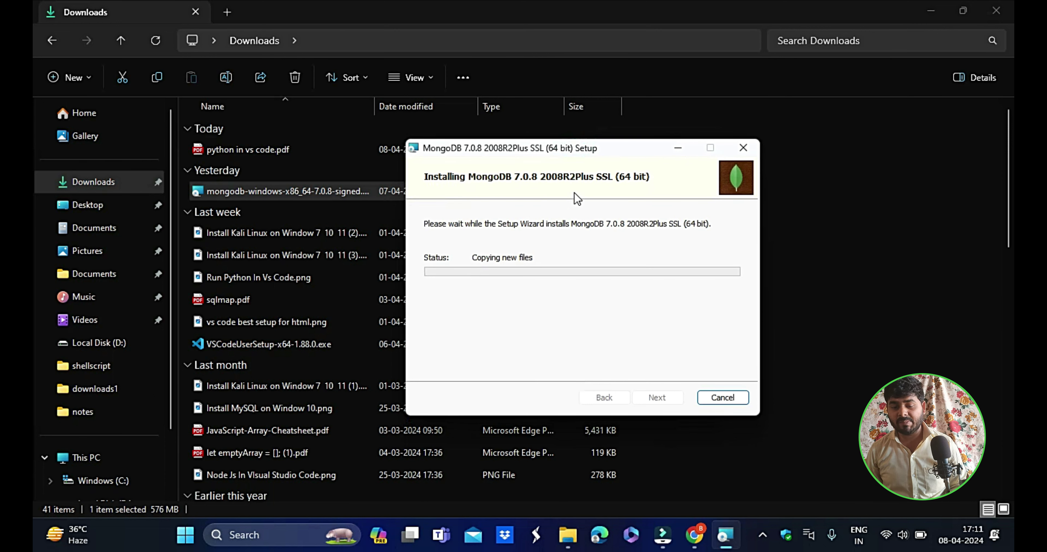
{"action": "left_click_drag", "start_coordinate": [581, 153], "coordinate": [574, 118]}
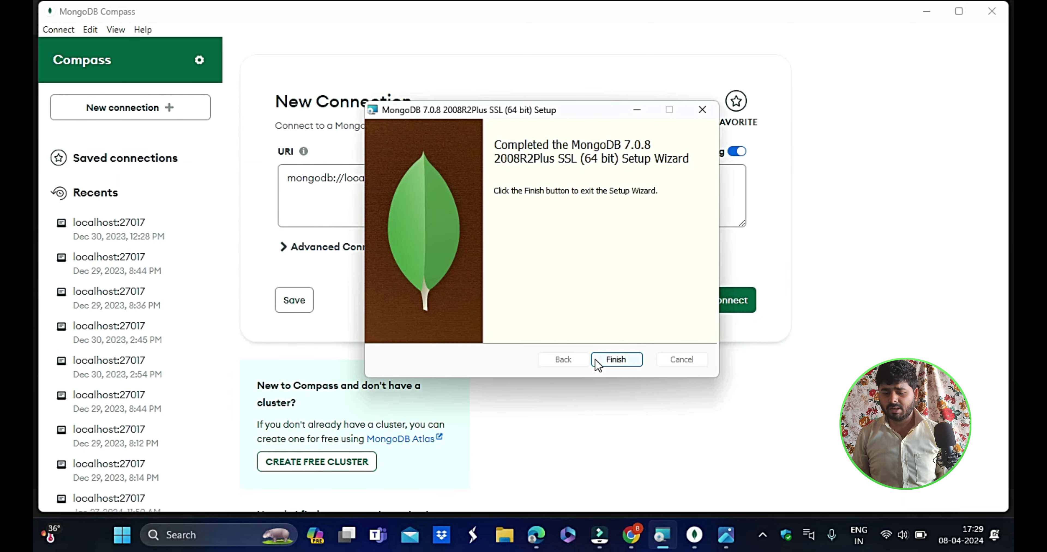
Finish the MongoDB setup wizard and clear the desktop by closing MongoDB Compass and minimizing the other windows
{"action": "left_click", "coordinate": [616, 359]}
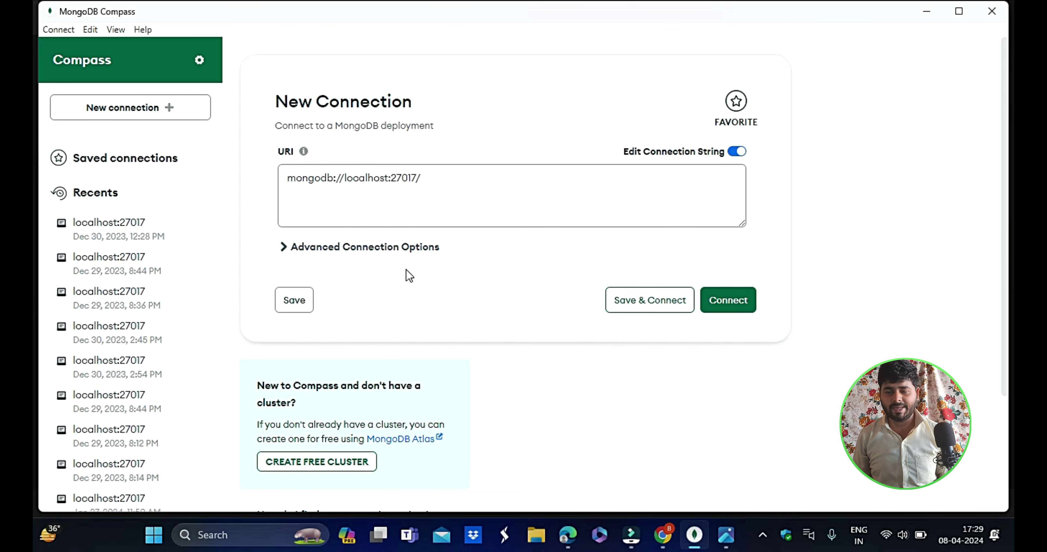
{"action": "left_click", "coordinate": [992, 11]}
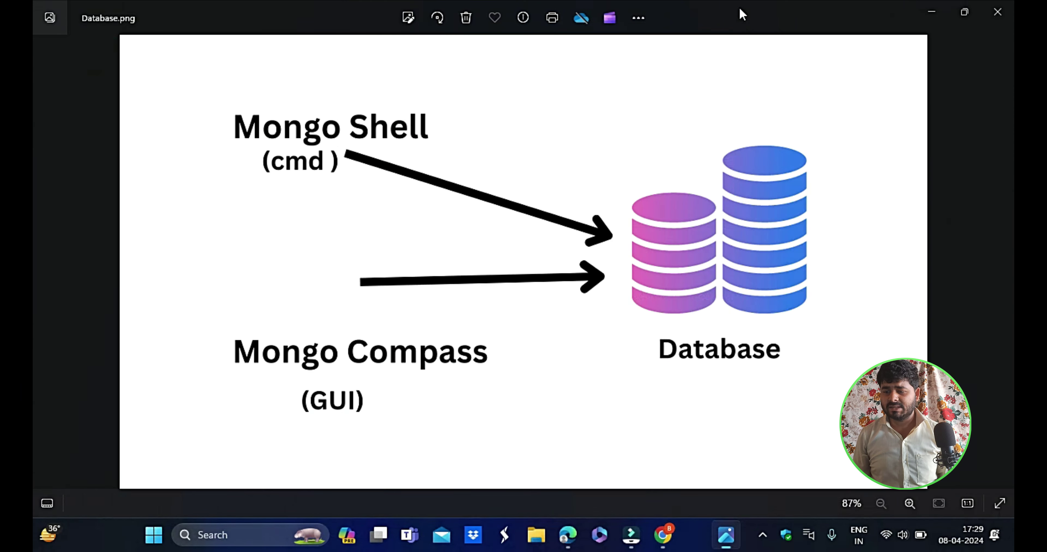
{"action": "left_click", "coordinate": [937, 19]}
{"action": "left_click", "coordinate": [915, 3]}
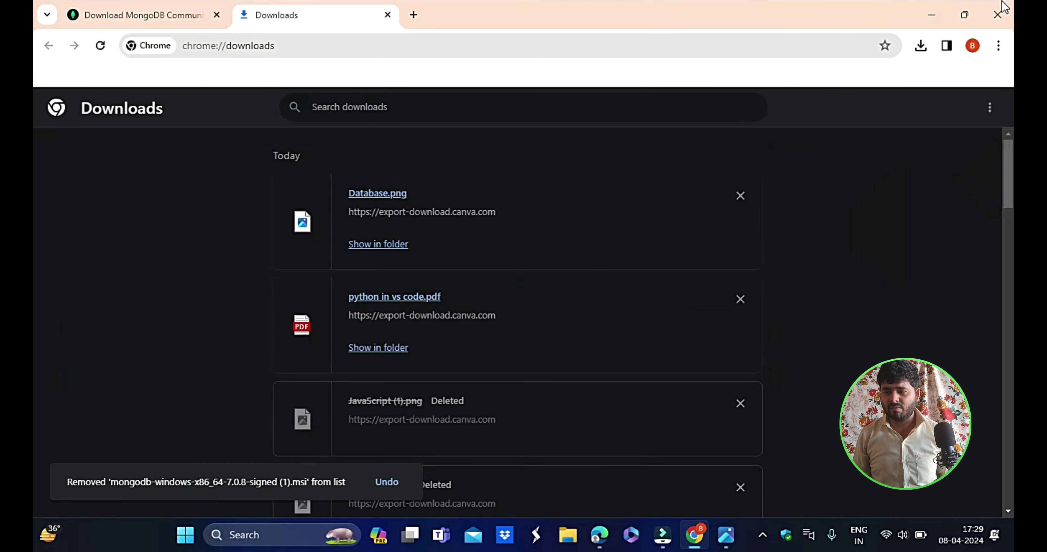
{"action": "left_click", "coordinate": [934, 15]}
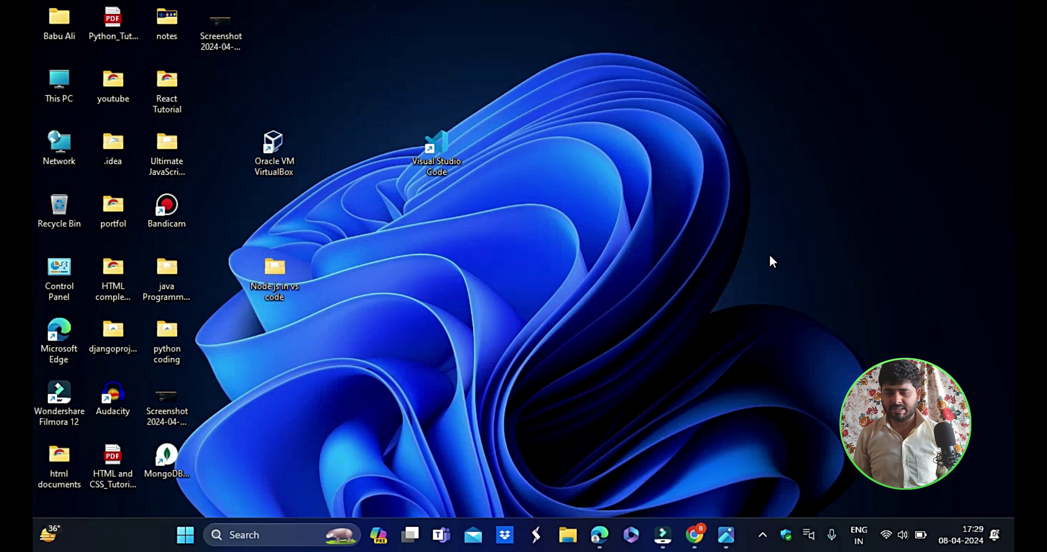
View the Database.png diagram, and move the MongoDBCompass desktop shortcut below the Node js in vs code folder
{"action": "left_click", "coordinate": [726, 535]}
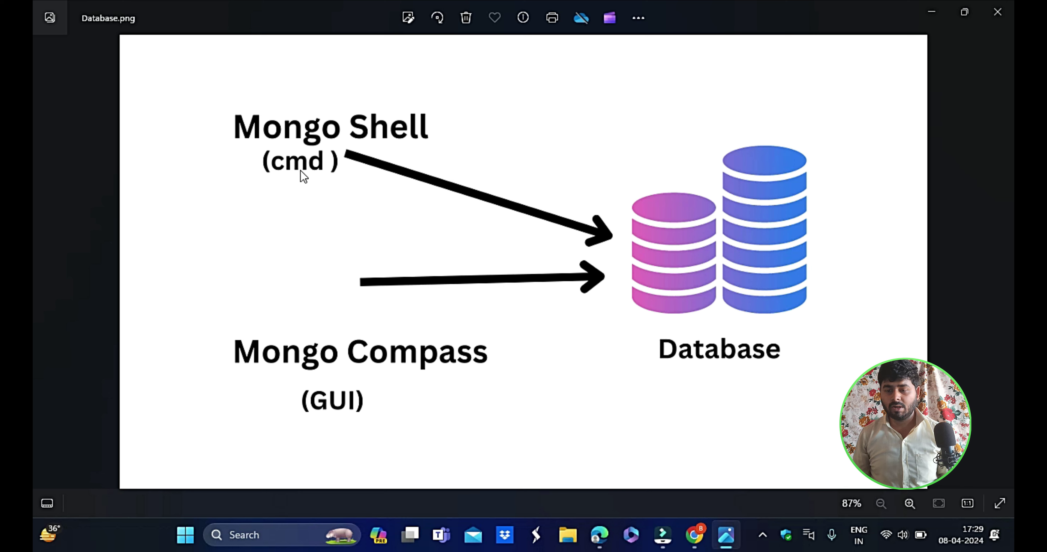
{"action": "left_click", "coordinate": [931, 12]}
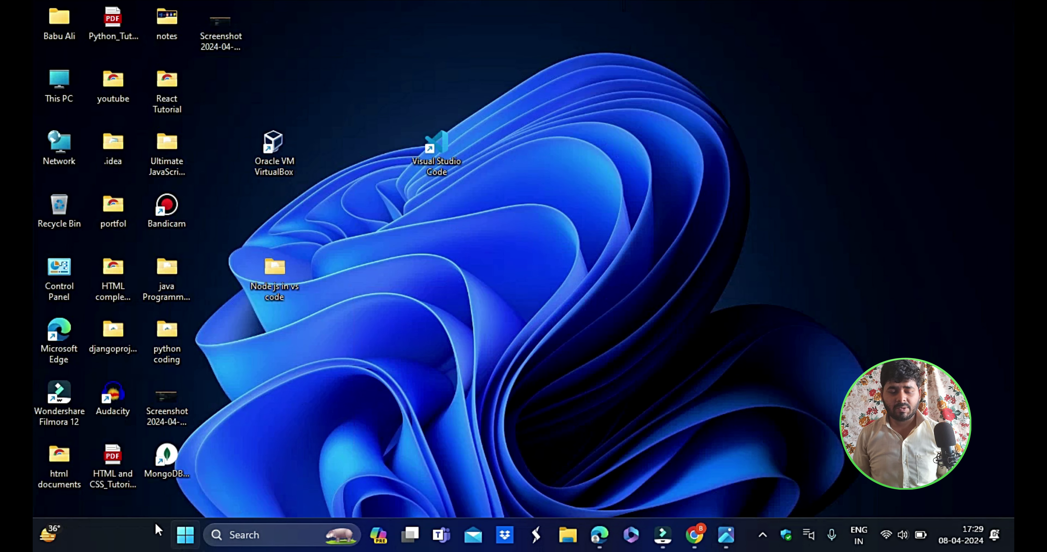
{"action": "left_click_drag", "start_coordinate": [150, 464], "coordinate": [256, 357]}
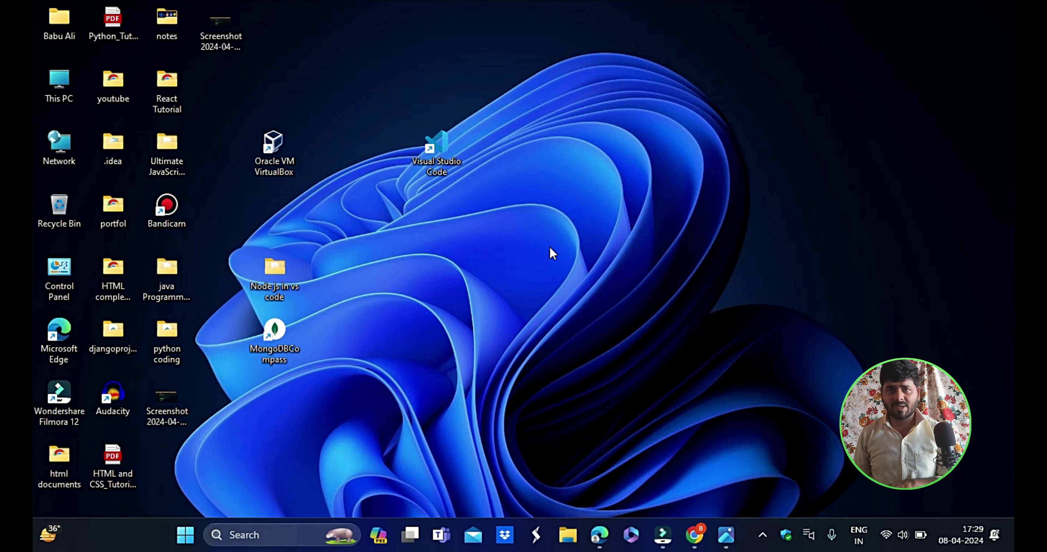
Open the folder C:\Program Files\MongoDB\Server\7.0\bin in File Explorer
{"action": "left_click", "coordinate": [568, 533]}
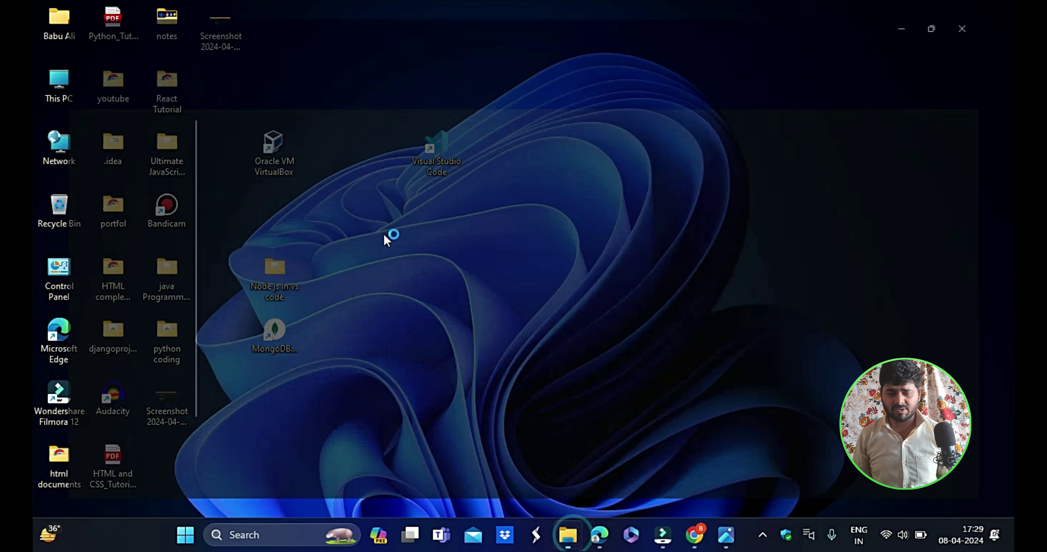
{"action": "double_click", "coordinate": [243, 135]}
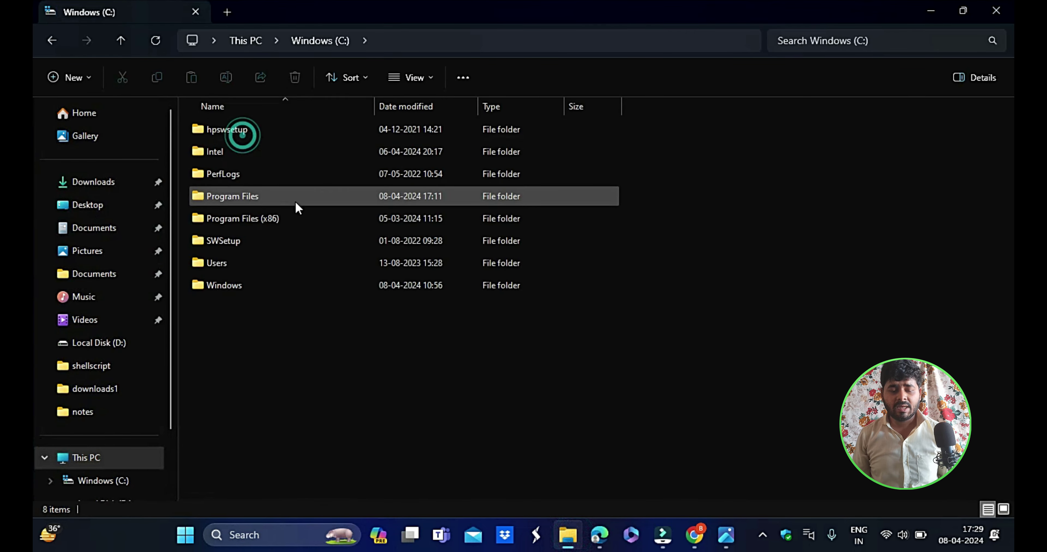
{"action": "double_click", "coordinate": [263, 196]}
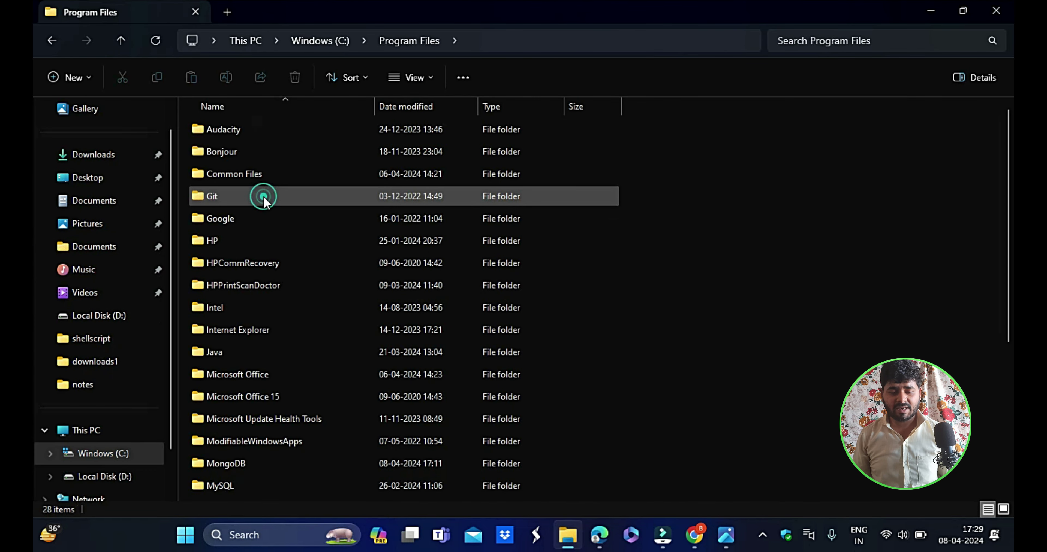
{"action": "scroll", "coordinate": [260, 333], "scroll_direction": "down", "scroll_amount": 1}
{"action": "scroll", "coordinate": [275, 424], "scroll_direction": "down", "scroll_amount": 2}
{"action": "double_click", "coordinate": [243, 267]}
{"action": "double_click", "coordinate": [257, 128]}
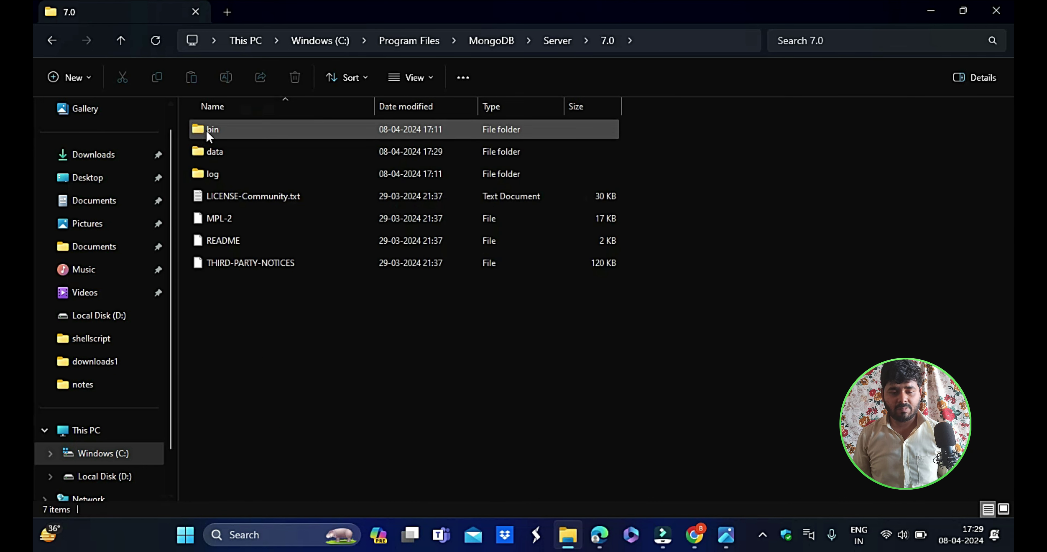
{"action": "double_click", "coordinate": [206, 130]}
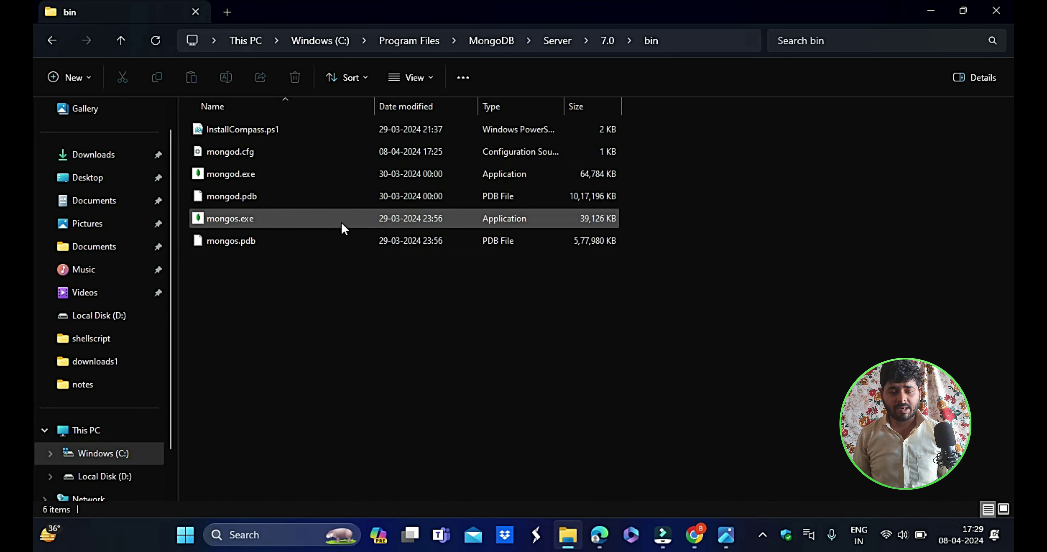
Copy the bin folder's path, C:\Program Files\MongoDB\Server\7.0\bin, and minimize File Explorer
{"action": "left_click", "coordinate": [682, 39]}
{"action": "key", "text": "ctrl+c"}
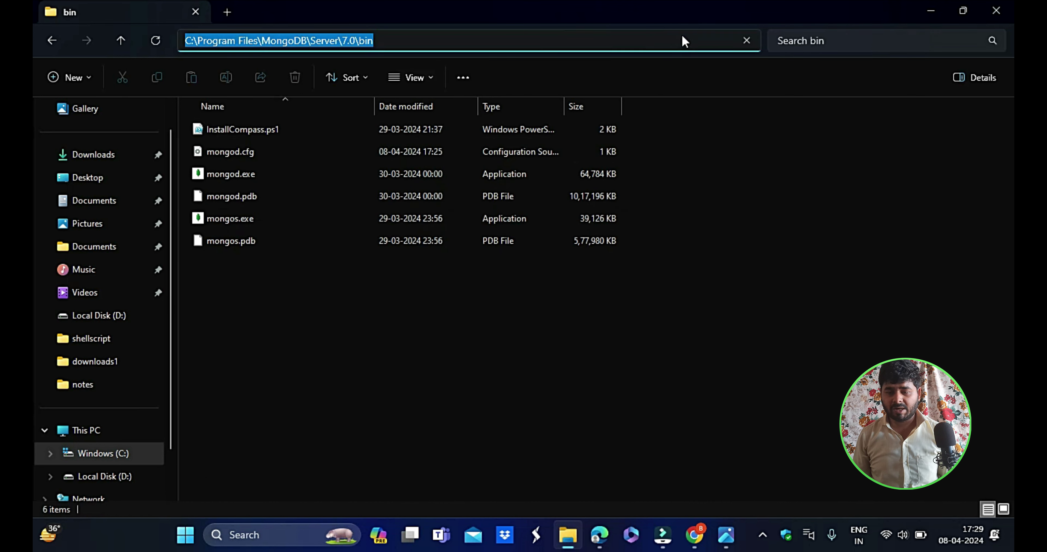
{"action": "left_click", "coordinate": [386, 376]}
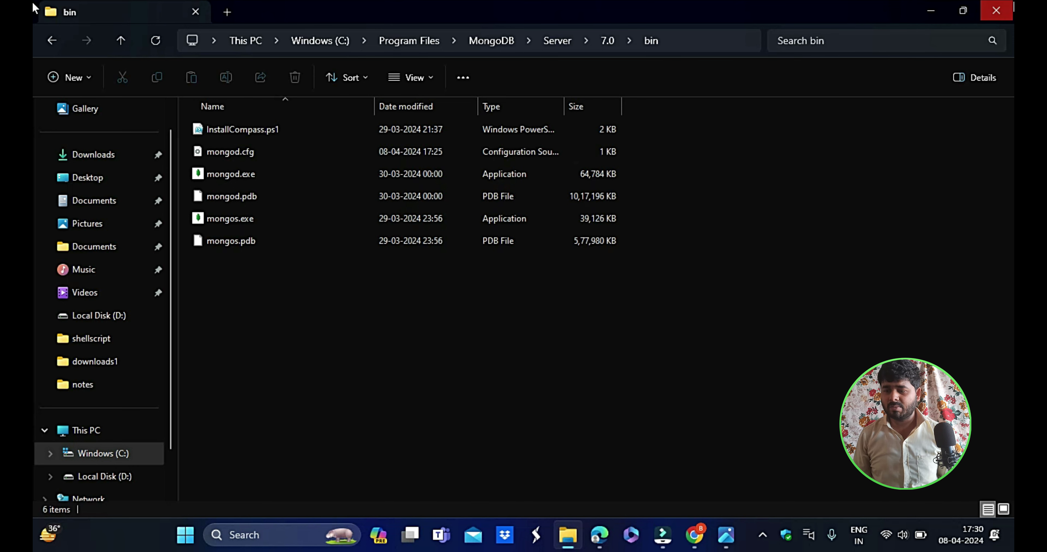
{"action": "left_click", "coordinate": [931, 11]}
Search Windows for "env" and open Edit the system environment variables
{"action": "left_click", "coordinate": [262, 528]}
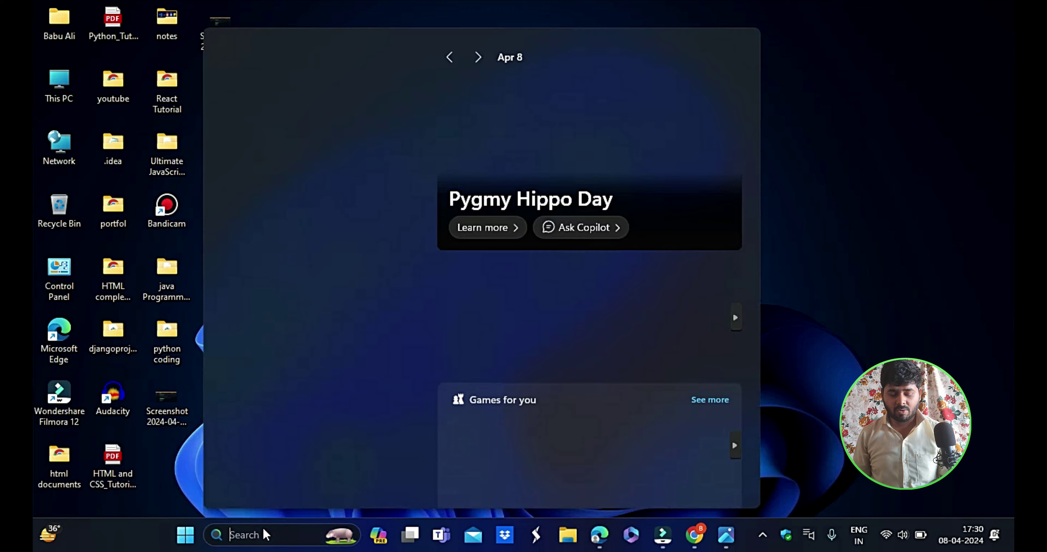
{"action": "type", "text": "env"}
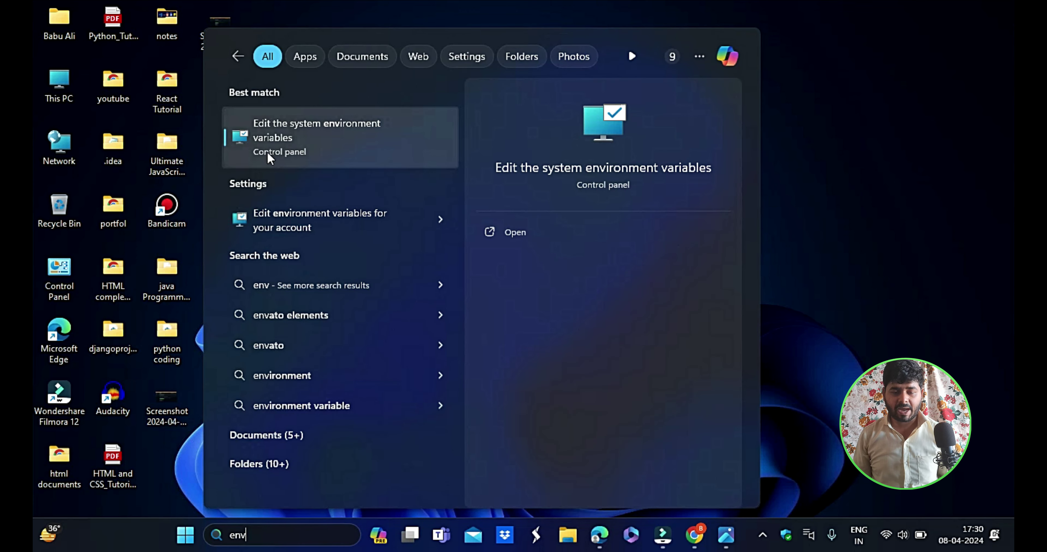
{"action": "left_click", "coordinate": [334, 140]}
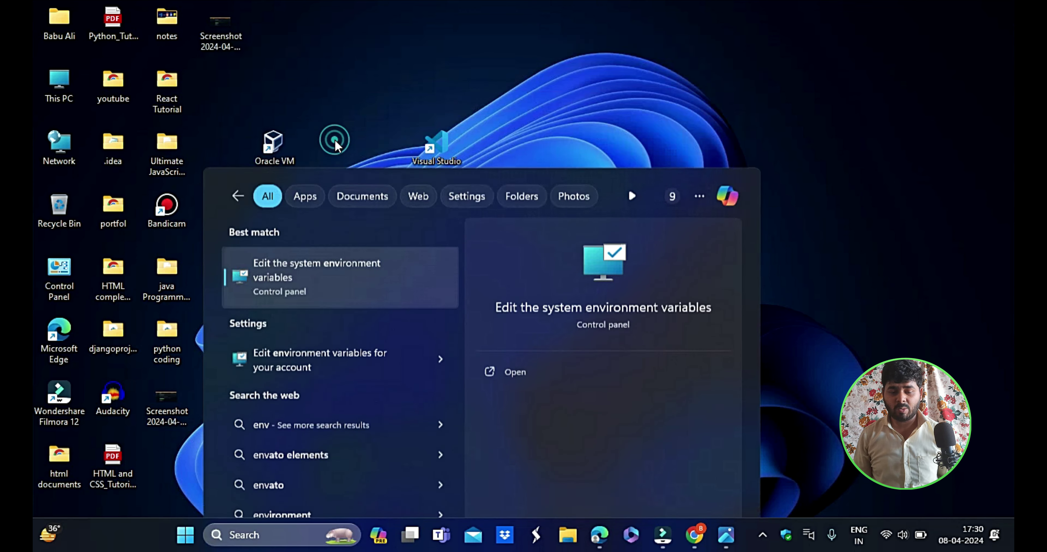
Add the copied path C:\Program Files\MongoDB\Server\7.0\bin to the user Path environment variable and accept all the system dialogs
{"action": "left_click_drag", "start_coordinate": [425, 134], "coordinate": [640, 55]}
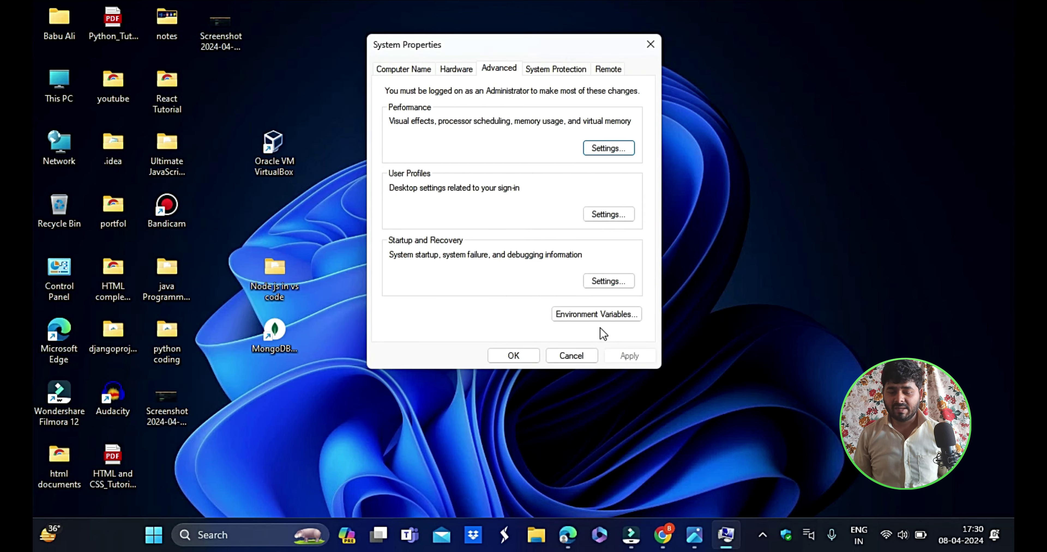
{"action": "left_click", "coordinate": [591, 318]}
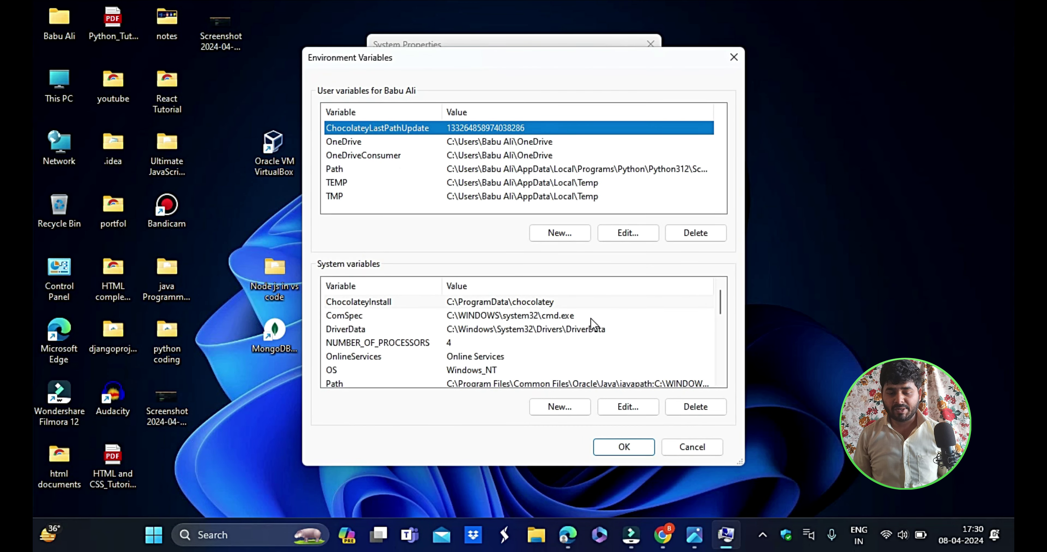
{"action": "double_click", "coordinate": [355, 167]}
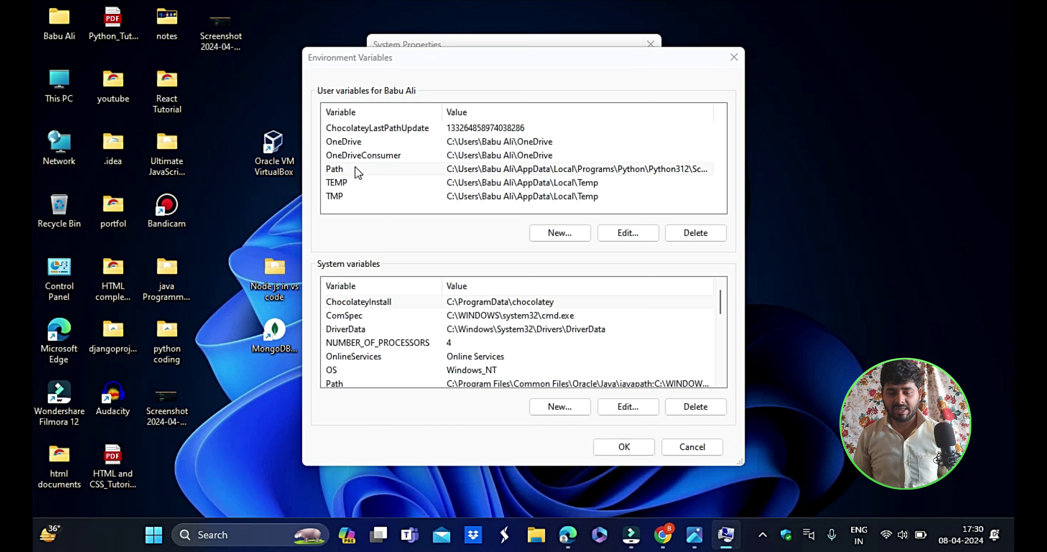
{"action": "left_click", "coordinate": [671, 122]}
{"action": "key", "text": "ctrl+v"}
{"action": "left_click", "coordinate": [605, 415]}
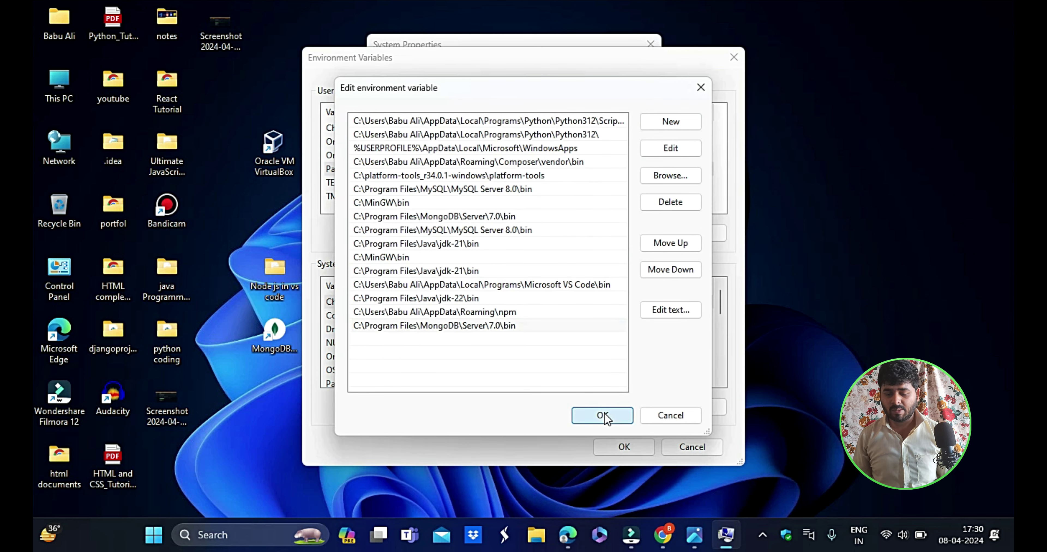
{"action": "left_click", "coordinate": [633, 450]}
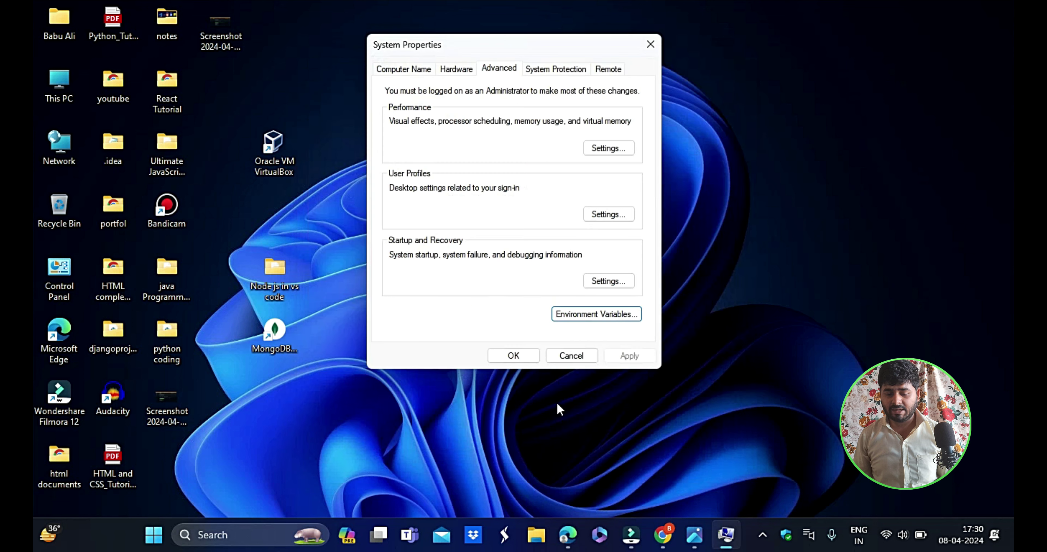
{"action": "left_click", "coordinate": [513, 356]}
{"action": "right_click", "coordinate": [593, 56]}
{"action": "left_click", "coordinate": [611, 117]}
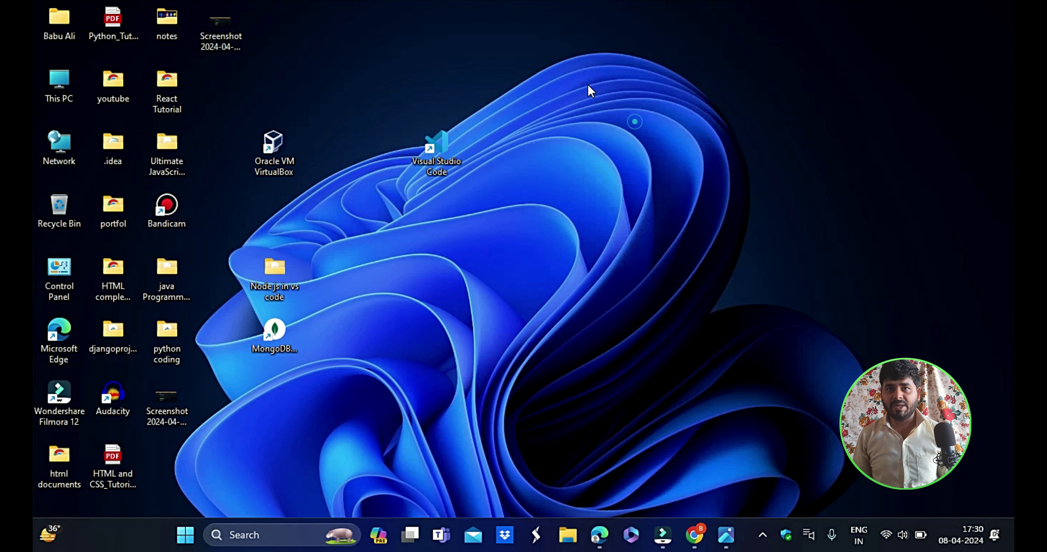
{"action": "right_click", "coordinate": [638, 20]}
{"action": "left_click", "coordinate": [676, 79]}
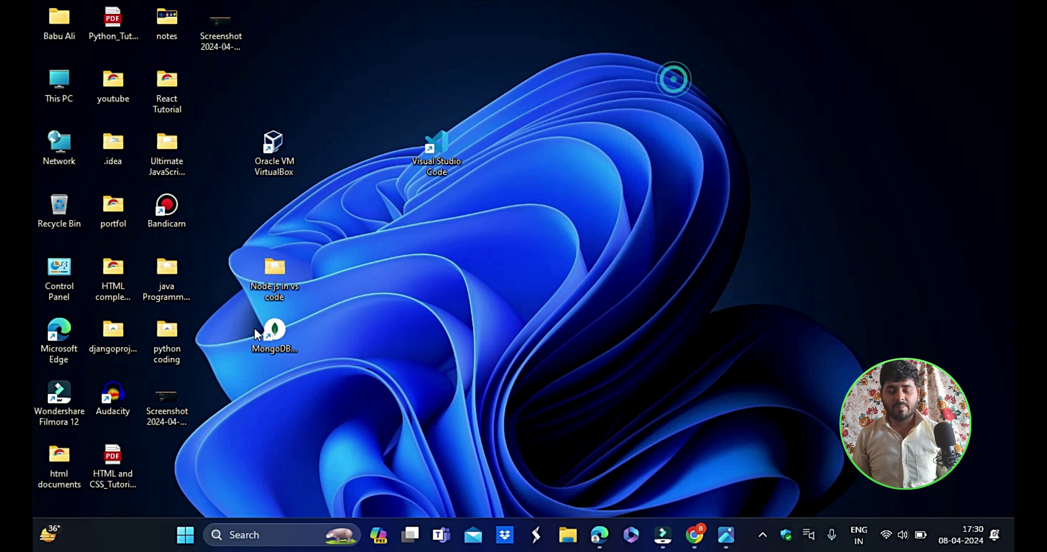
Launch MongoDB Compass from the desktop and connect to mongodb://localhost:27017/, viewing the Database.png diagram while it connects
{"action": "double_click", "coordinate": [273, 337]}
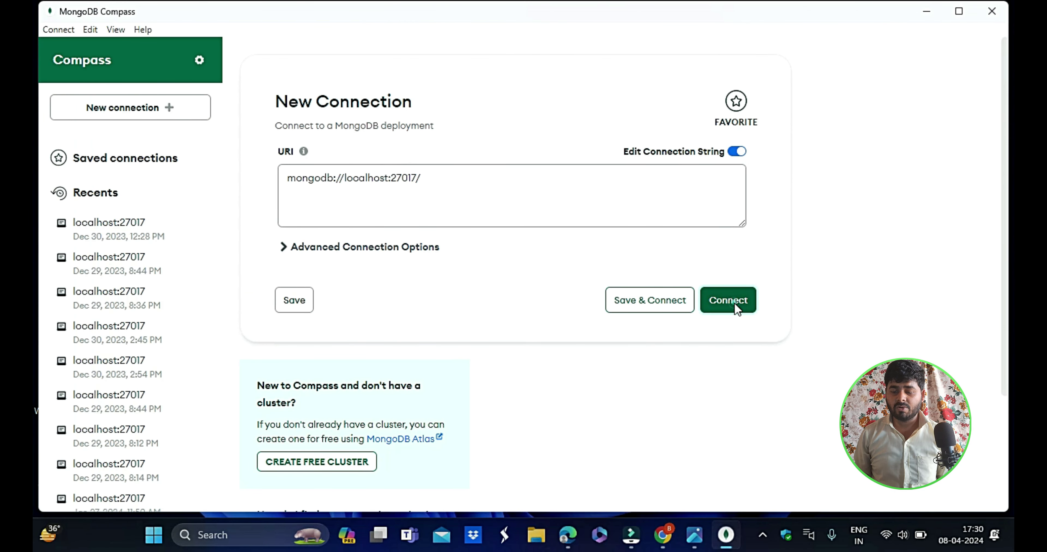
{"action": "left_click", "coordinate": [734, 302]}
{"action": "key", "text": "alt+Tab"}
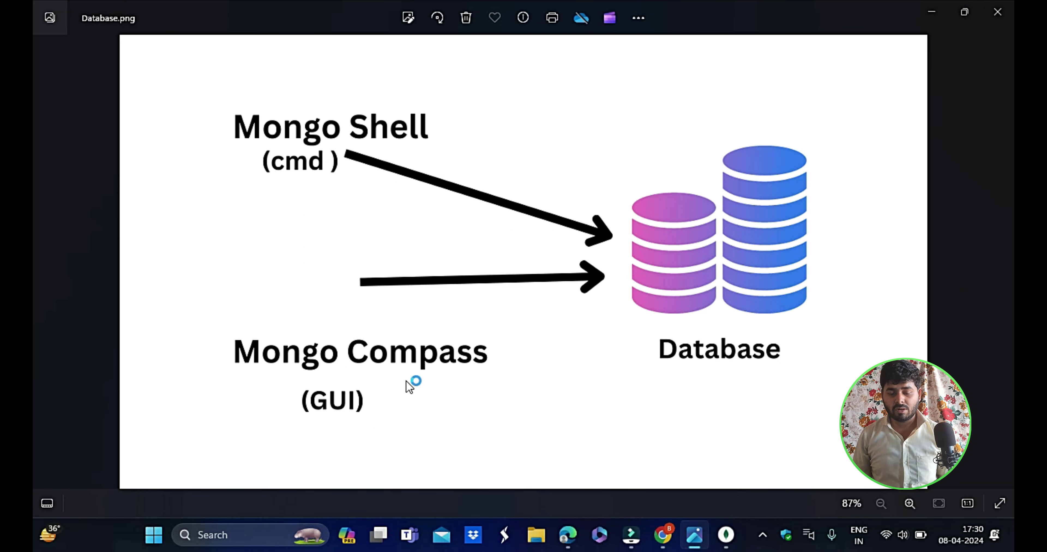
{"action": "left_click", "coordinate": [726, 535]}
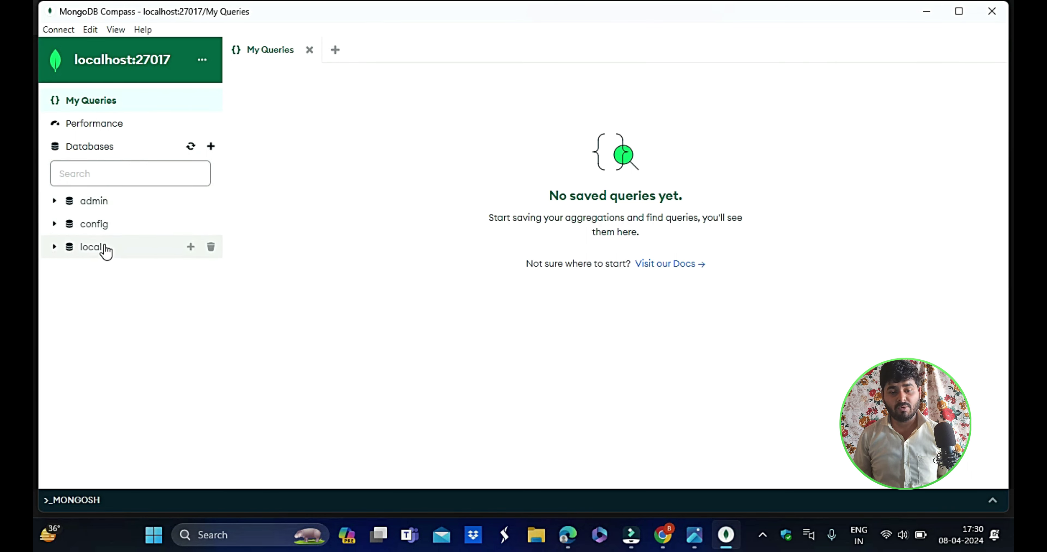
Create a database named college with a collection named students
{"action": "left_click", "coordinate": [211, 147]}
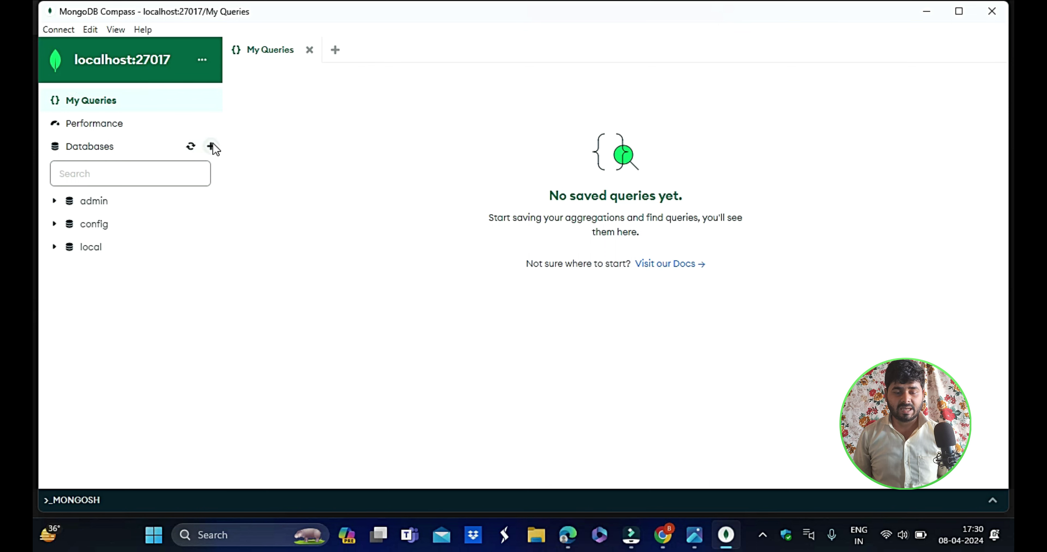
{"action": "left_click", "coordinate": [352, 190]}
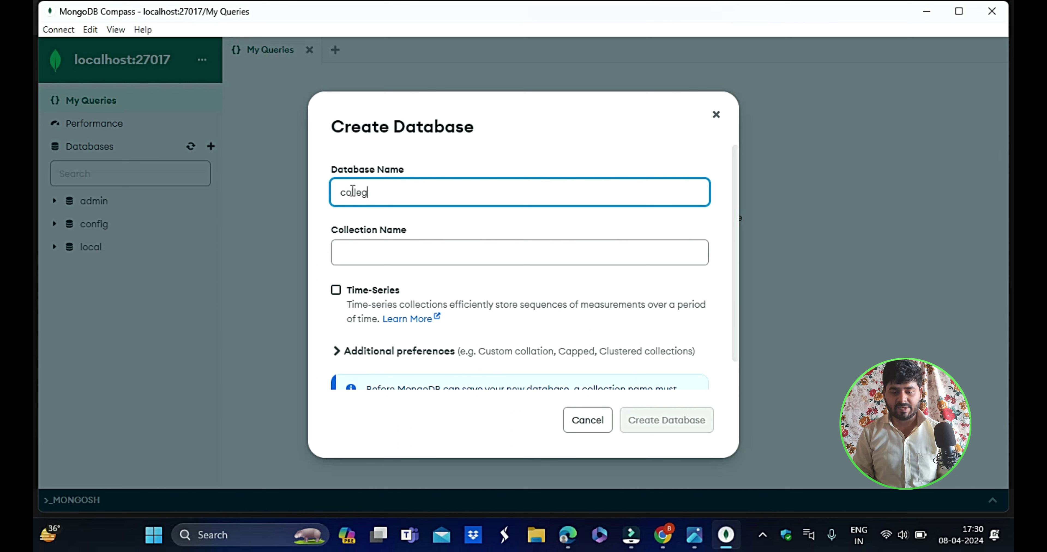
{"action": "left_click", "coordinate": [389, 256]}
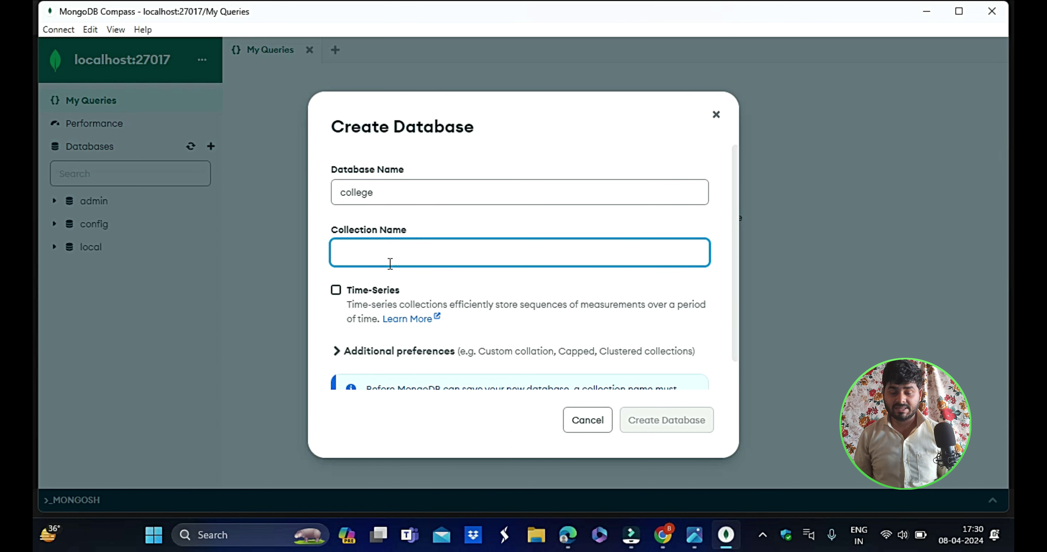
{"action": "type", "text": "students"}
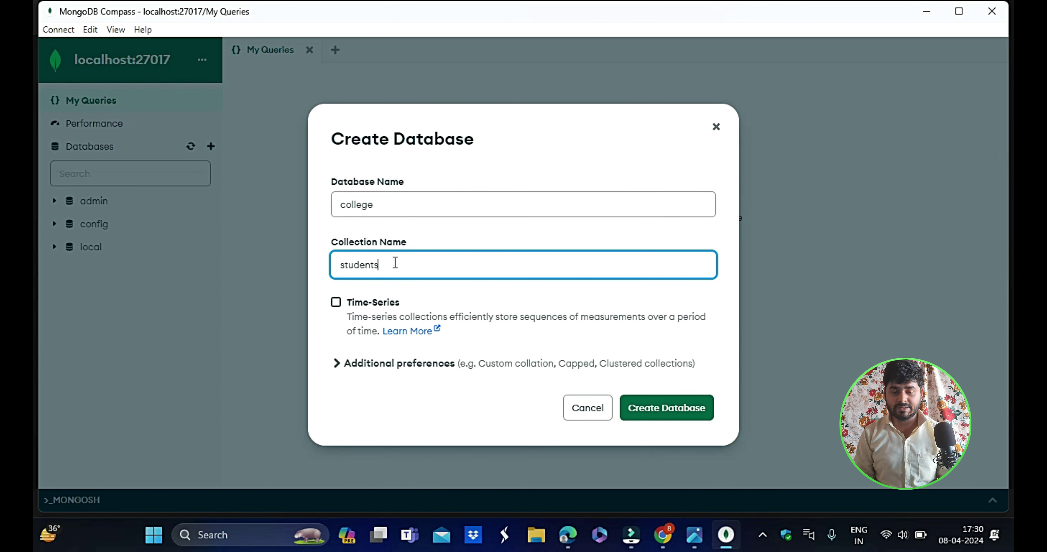
{"action": "left_click", "coordinate": [660, 410]}
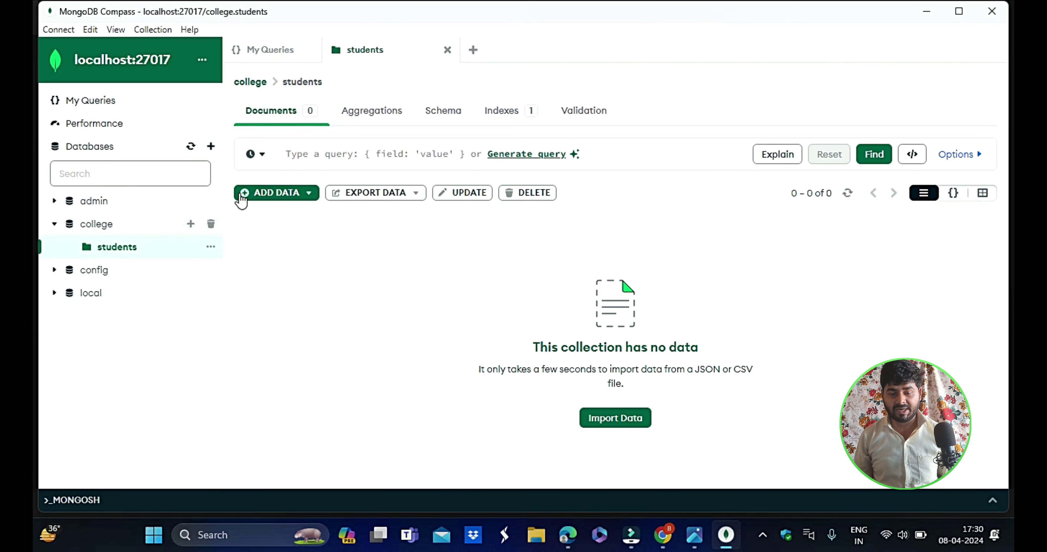
Examine the college database and its students collection, leaving only the My Queries tab open
{"action": "left_click", "coordinate": [447, 50]}
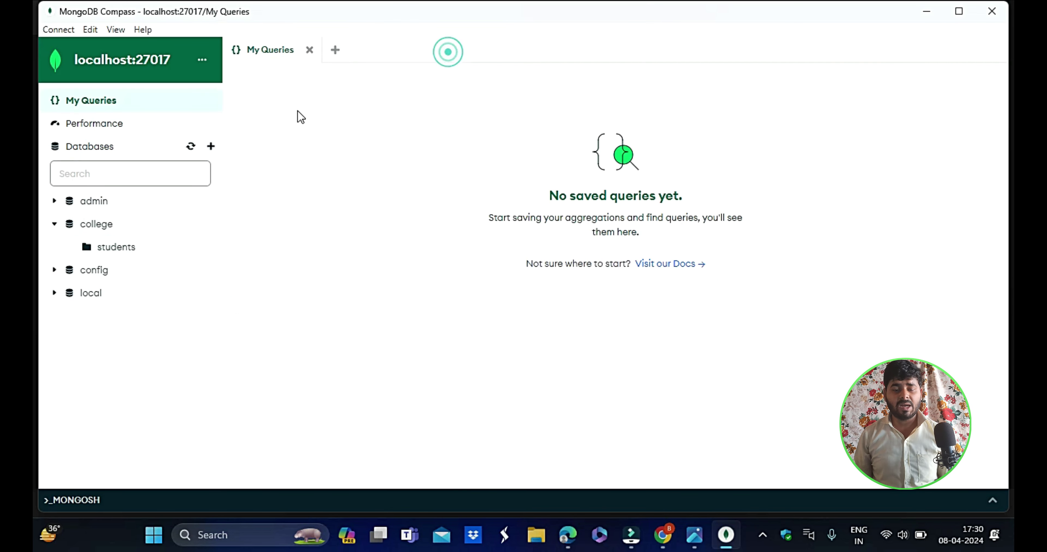
{"action": "left_click", "coordinate": [54, 224]}
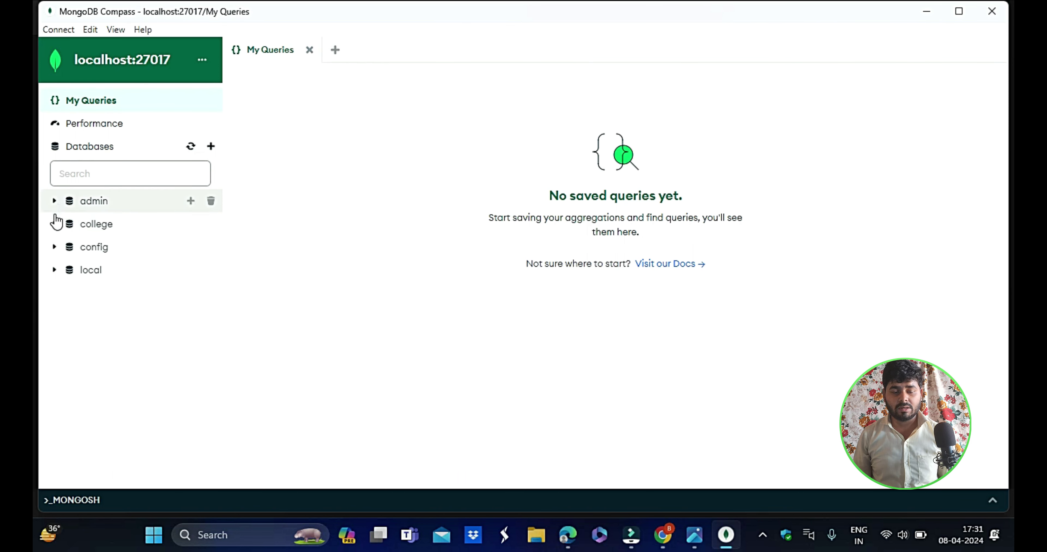
{"action": "left_click", "coordinate": [55, 224]}
{"action": "left_click", "coordinate": [121, 252]}
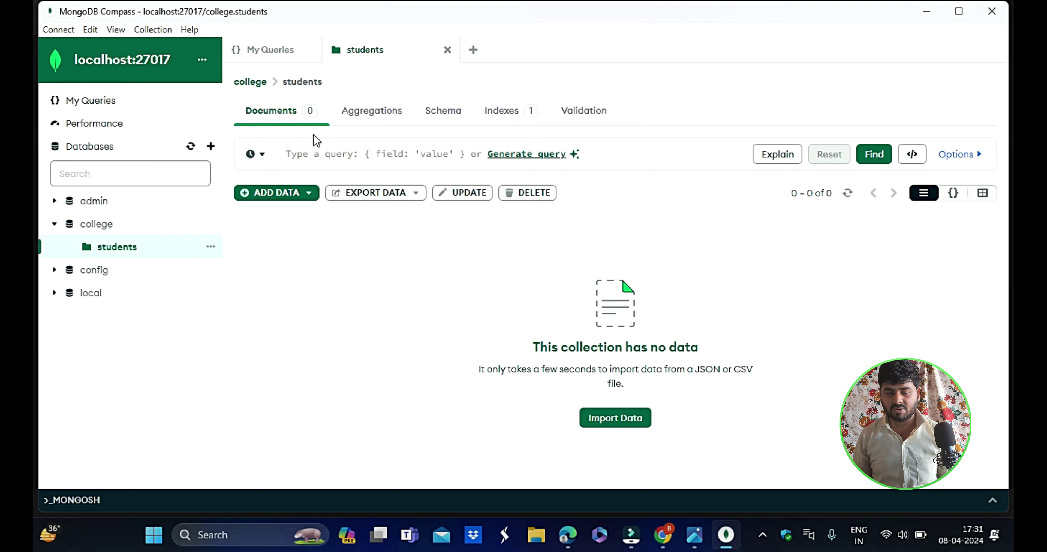
{"action": "left_click", "coordinate": [447, 50]}
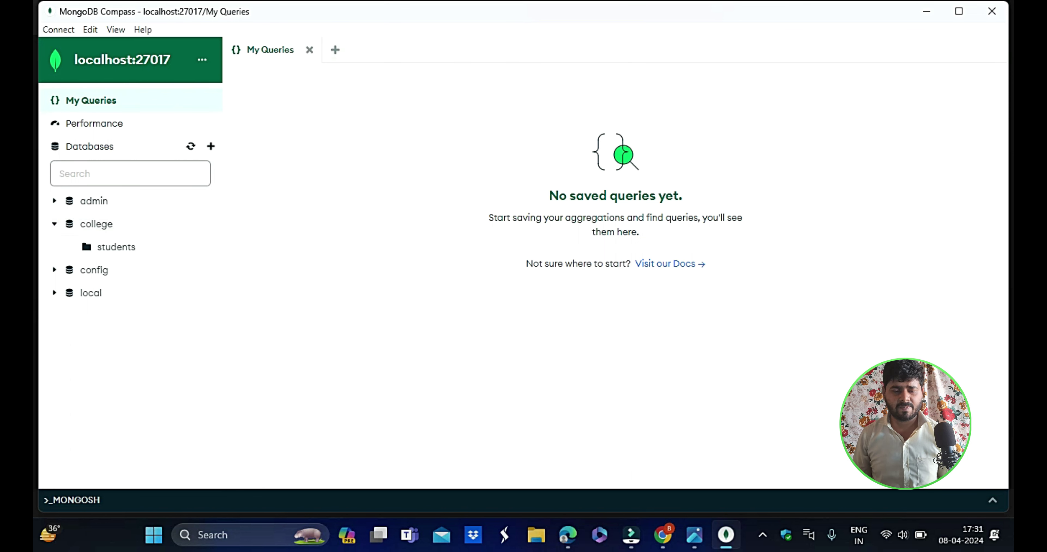
{"action": "left_click", "coordinate": [54, 224]}
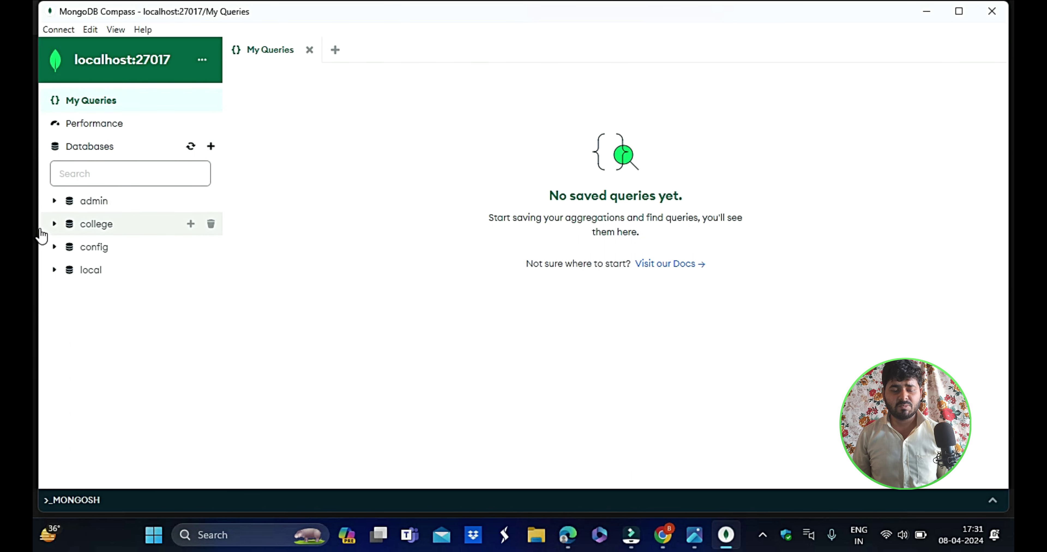
{"action": "left_click", "coordinate": [54, 224]}
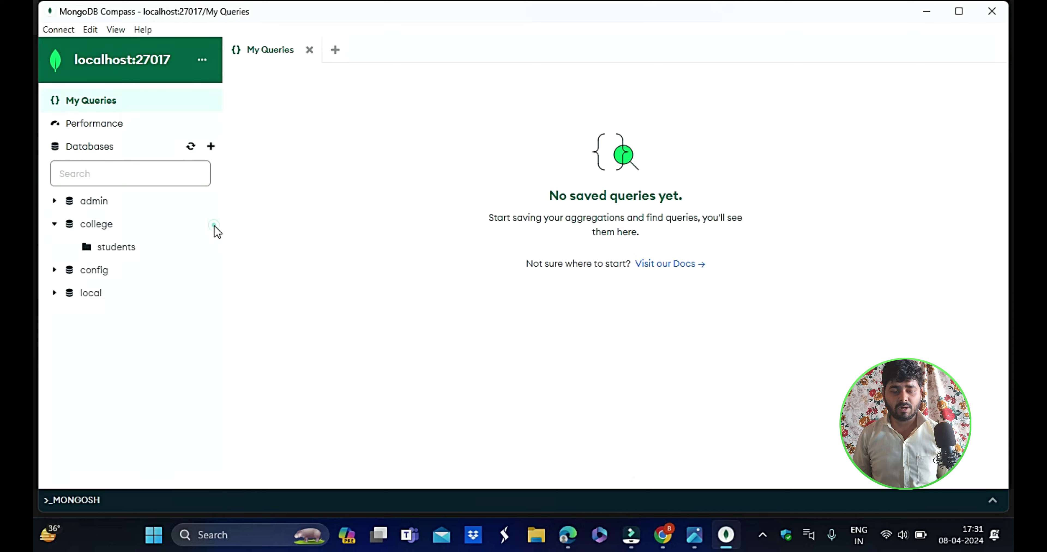
Drop the college database, confirming with its name
{"action": "left_click", "coordinate": [212, 225]}
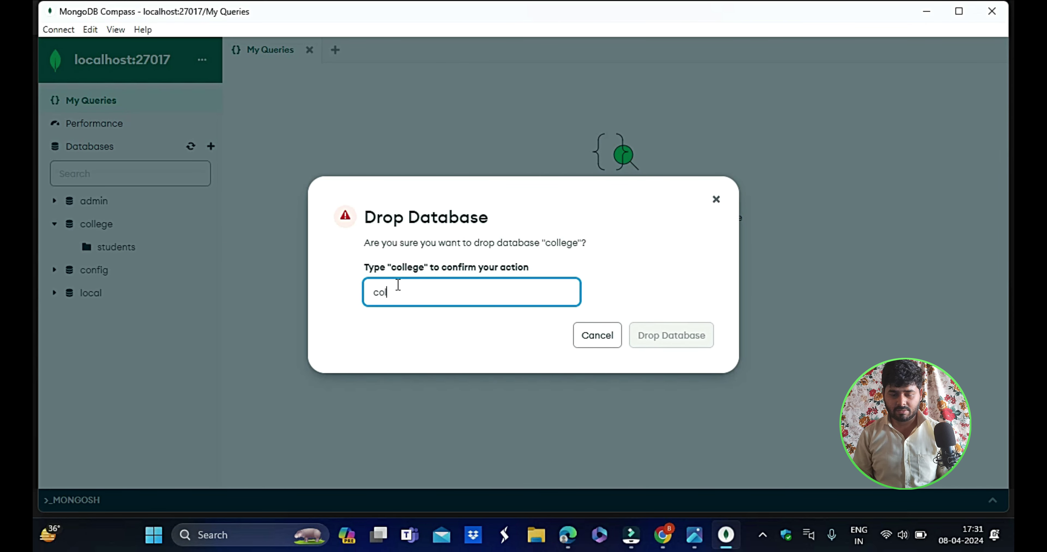
{"action": "type", "text": "colleg"}
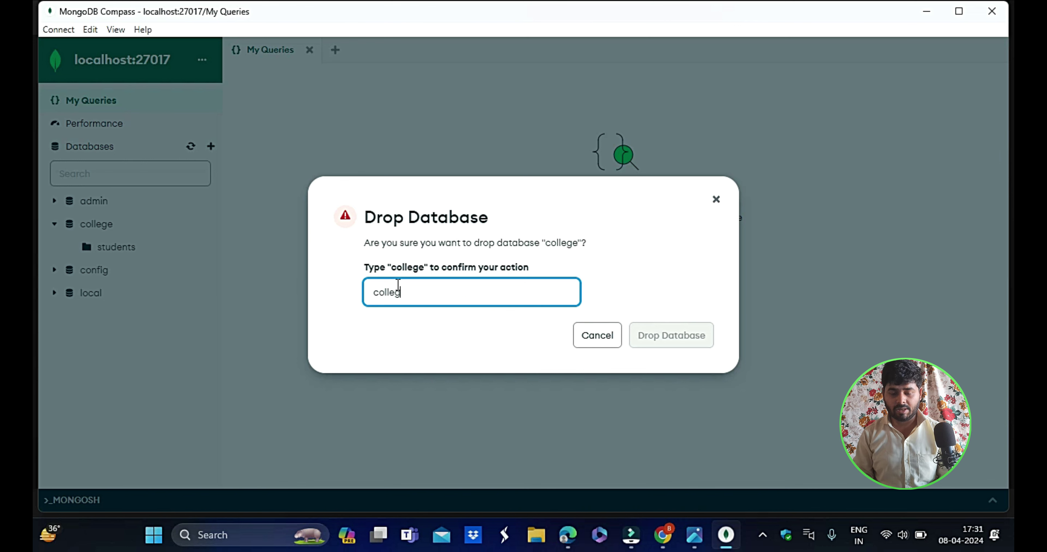
{"action": "type", "text": "e"}
{"action": "left_click", "coordinate": [680, 333]}
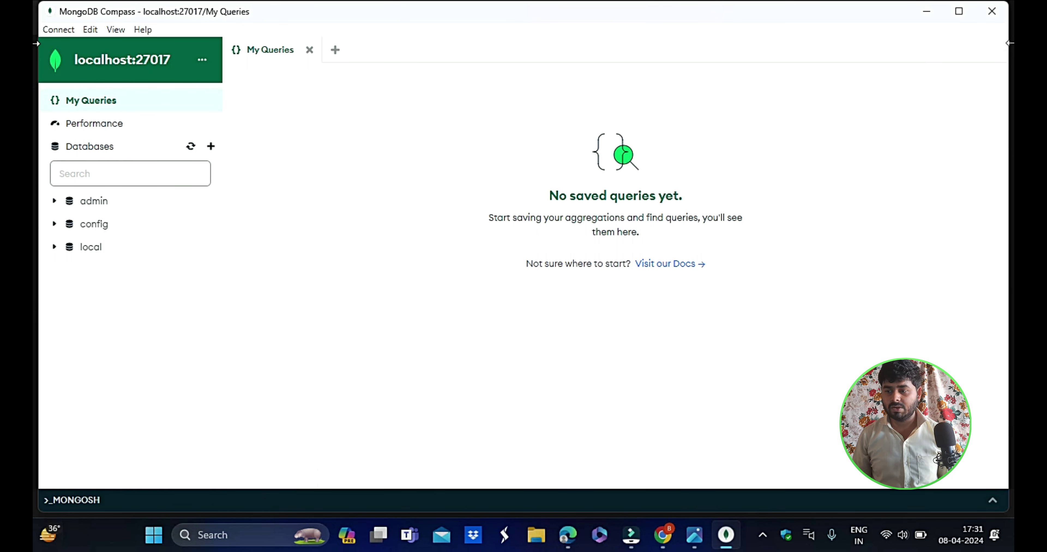
Close MongoDB Compass and minimize the Database.png diagram to show the desktop
{"action": "left_click", "coordinate": [996, 8]}
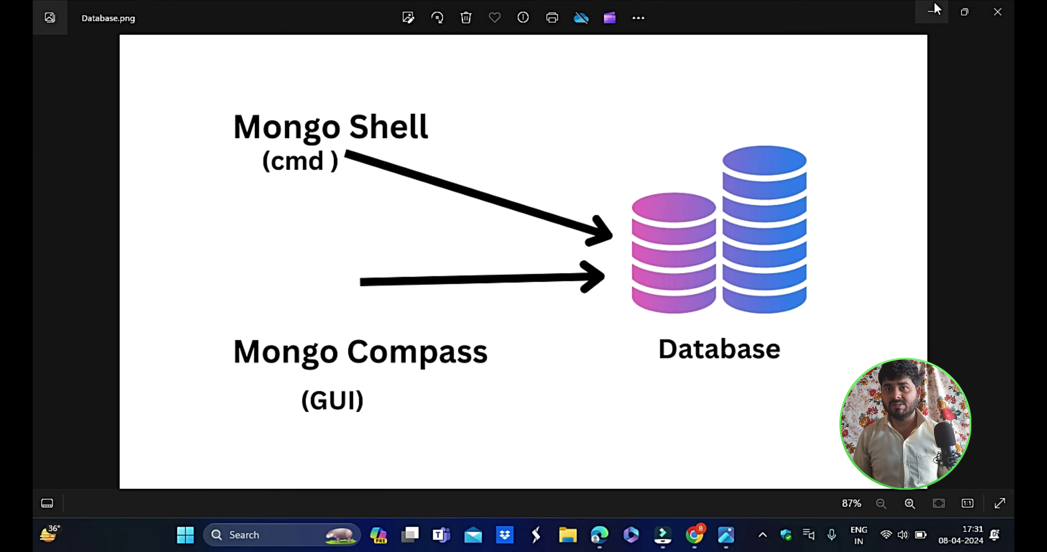
{"action": "double_click", "coordinate": [900, 7]}
{"action": "left_click", "coordinate": [913, 42]}
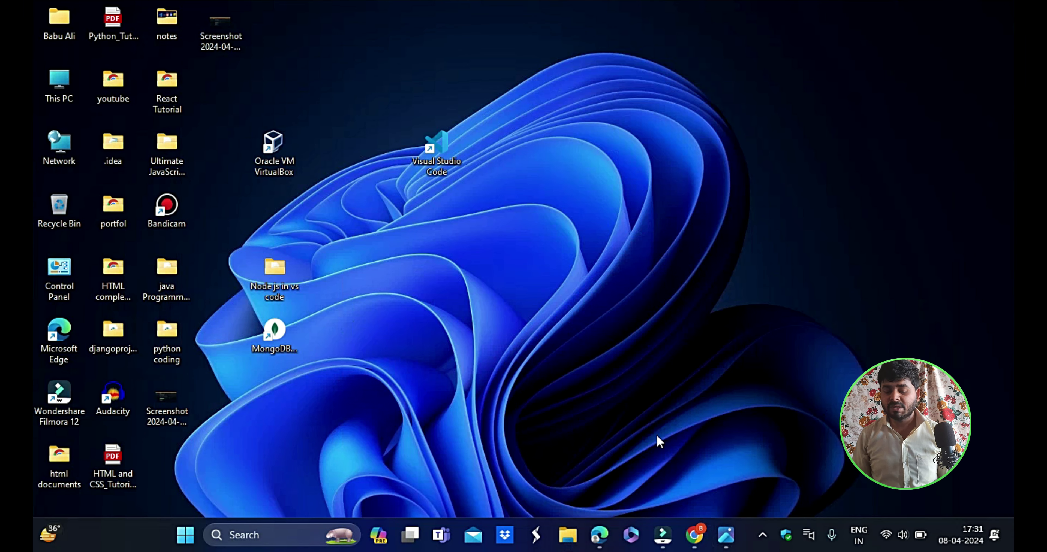
{"action": "left_click", "coordinate": [301, 535]}
{"action": "type", "text": "c"}
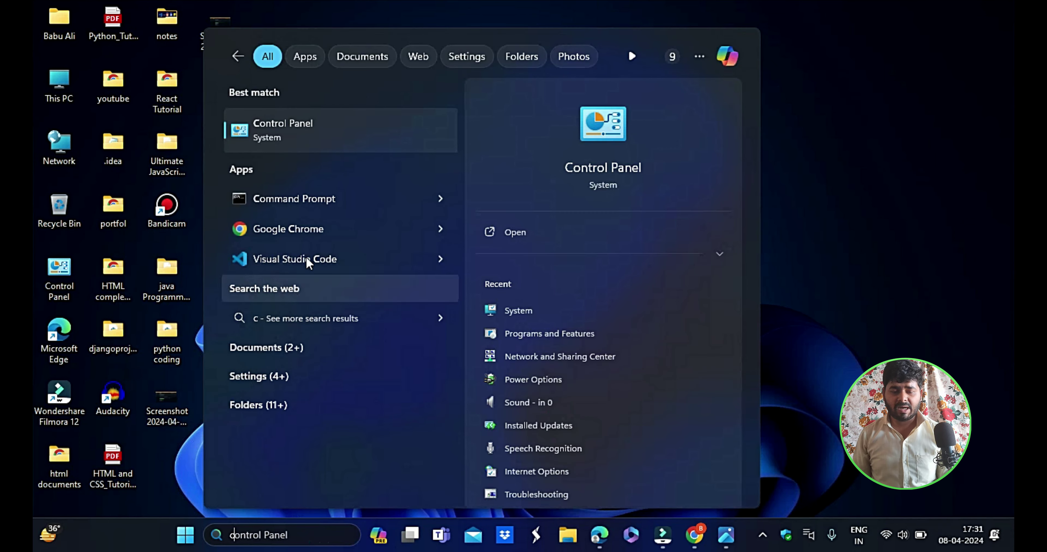
{"action": "left_click", "coordinate": [312, 193]}
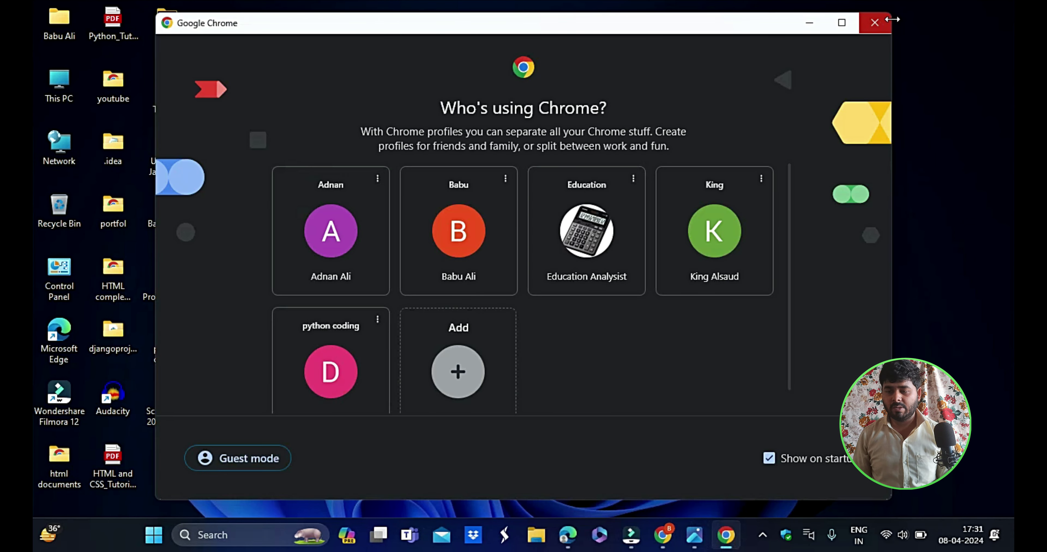
{"action": "left_click", "coordinate": [882, 21]}
Search Windows for Command Prompt, open it maximized and run the mongo command
{"action": "left_click", "coordinate": [273, 536]}
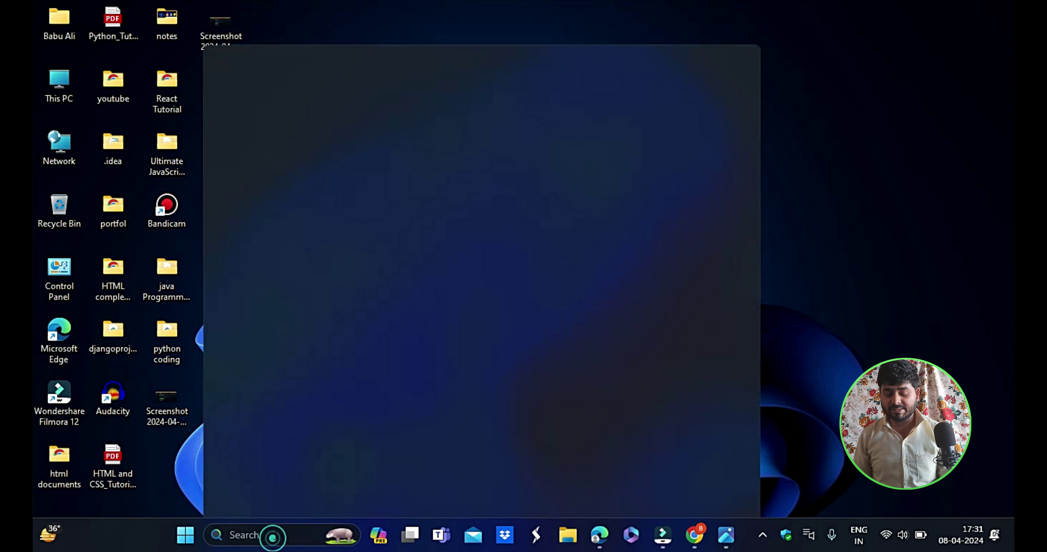
{"action": "type", "text": "cm"}
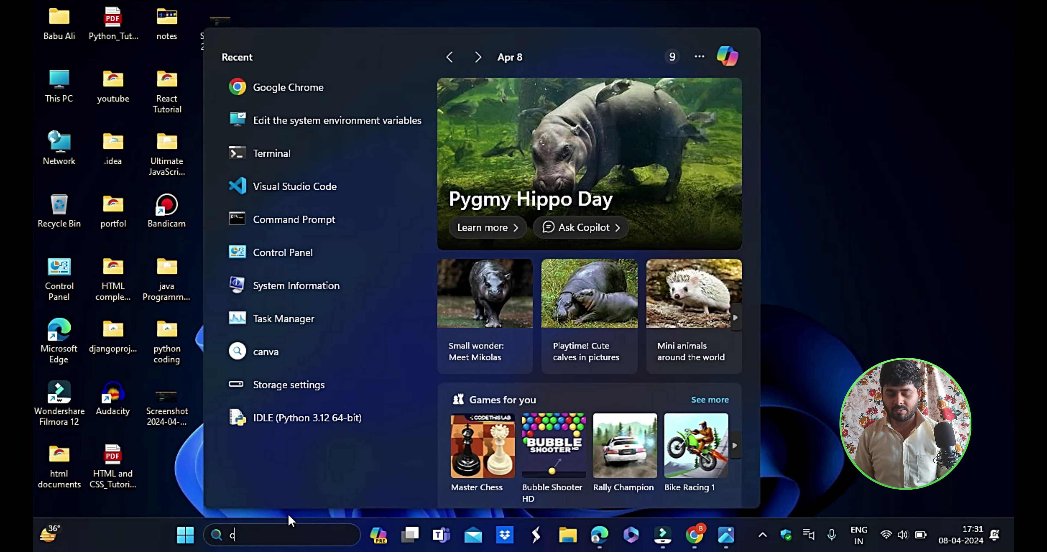
{"action": "left_click", "coordinate": [300, 128]}
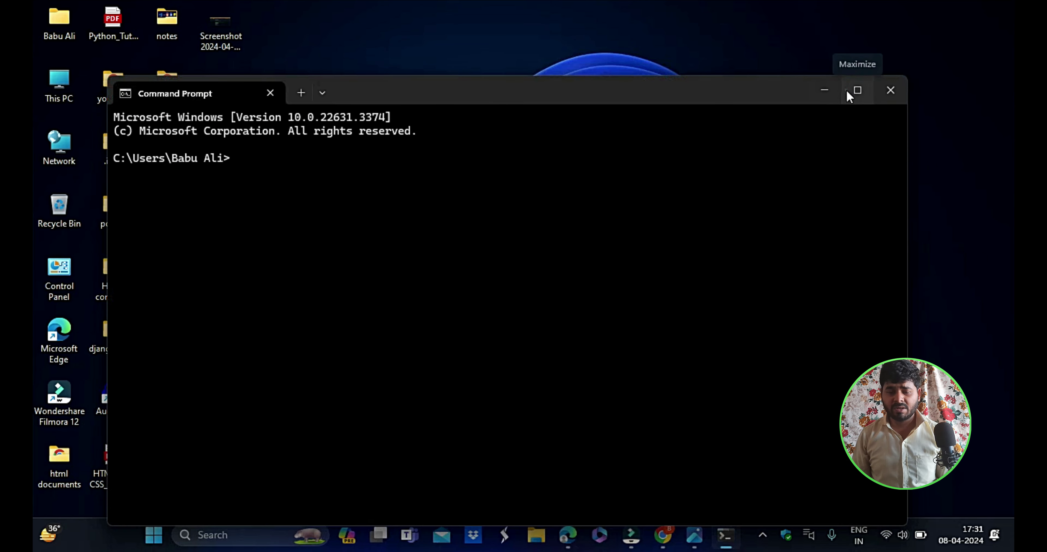
{"action": "left_click", "coordinate": [847, 89]}
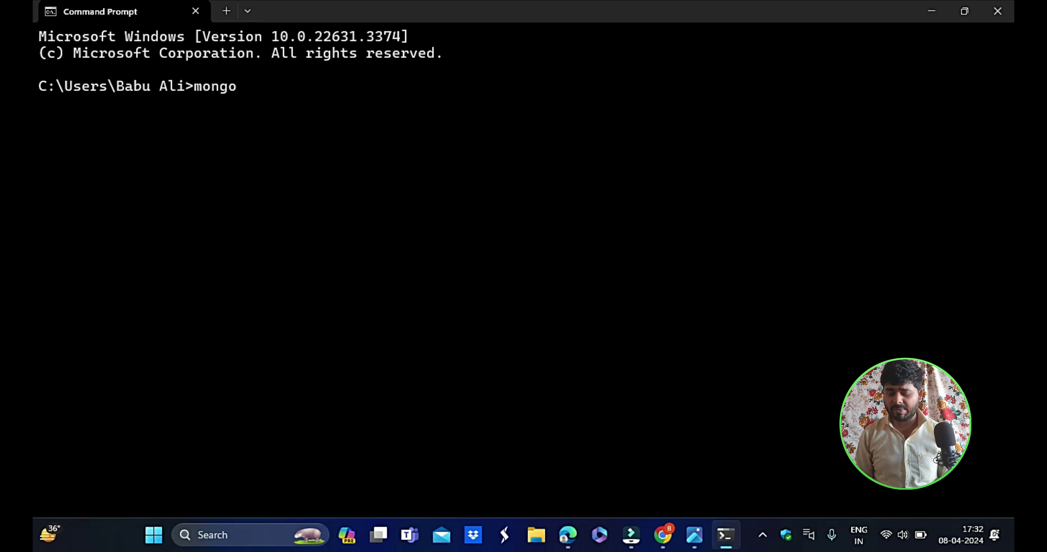
{"action": "key", "text": "Return"}
Examine the output of the mongo command by highlighting its two lines and the command itself
{"action": "left_click_drag", "start_coordinate": [99, 107], "coordinate": [582, 114]}
{"action": "left_click", "coordinate": [410, 112]}
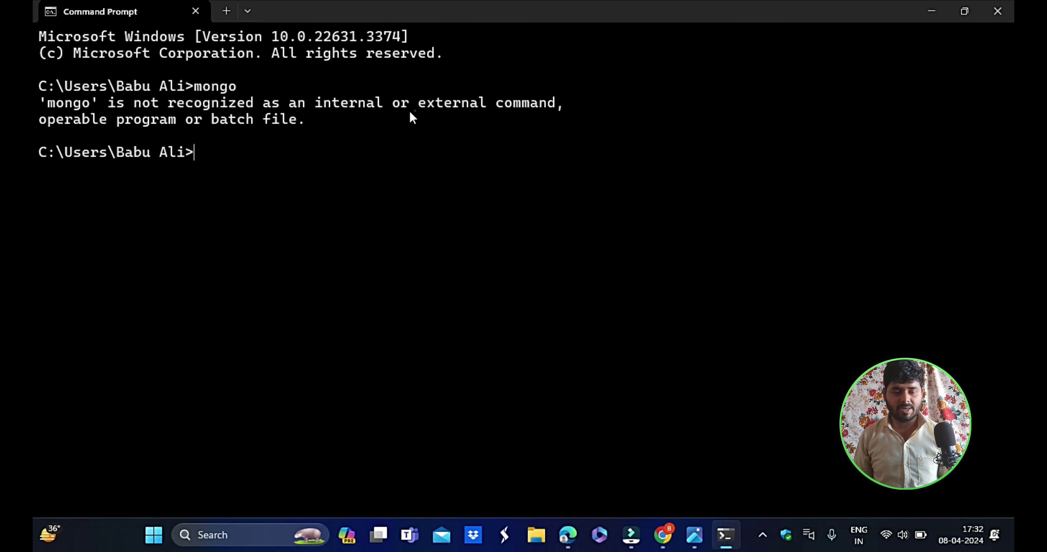
{"action": "left_click_drag", "start_coordinate": [38, 118], "coordinate": [347, 122]}
{"action": "left_click", "coordinate": [346, 117]}
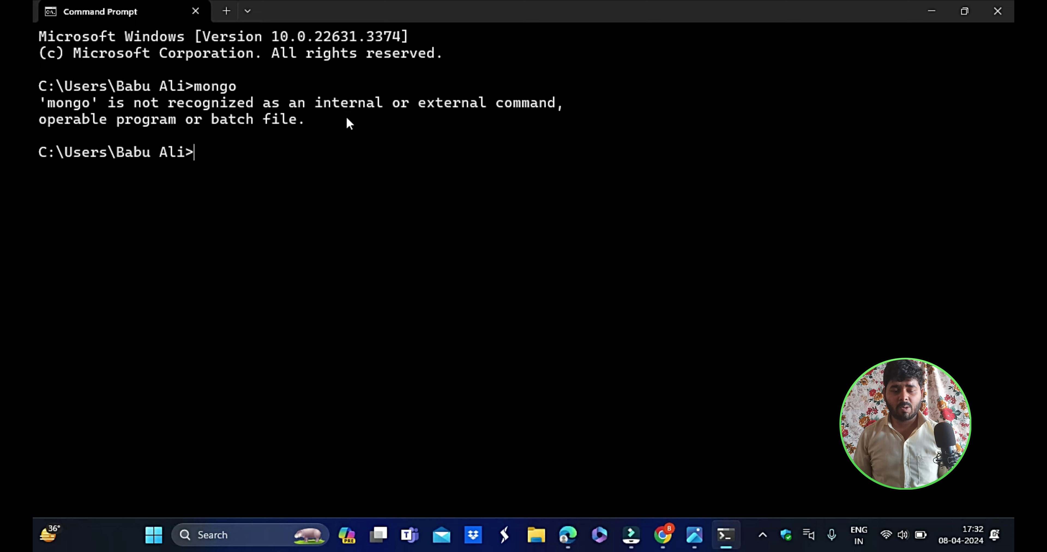
{"action": "left_click_drag", "start_coordinate": [198, 83], "coordinate": [244, 90]}
{"action": "left_click", "coordinate": [293, 108]}
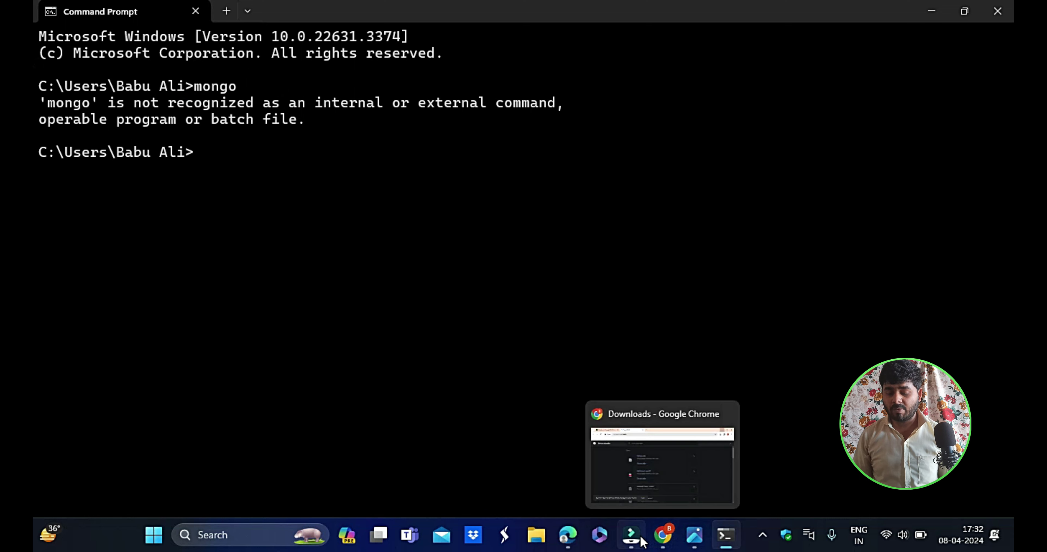
Switch to python in vs code.pdf in Microsoft Edge and circle the MongoDB 5.0... heading and the word mongo with the Draw tool
{"action": "mouse_move", "coordinate": [723, 540]}
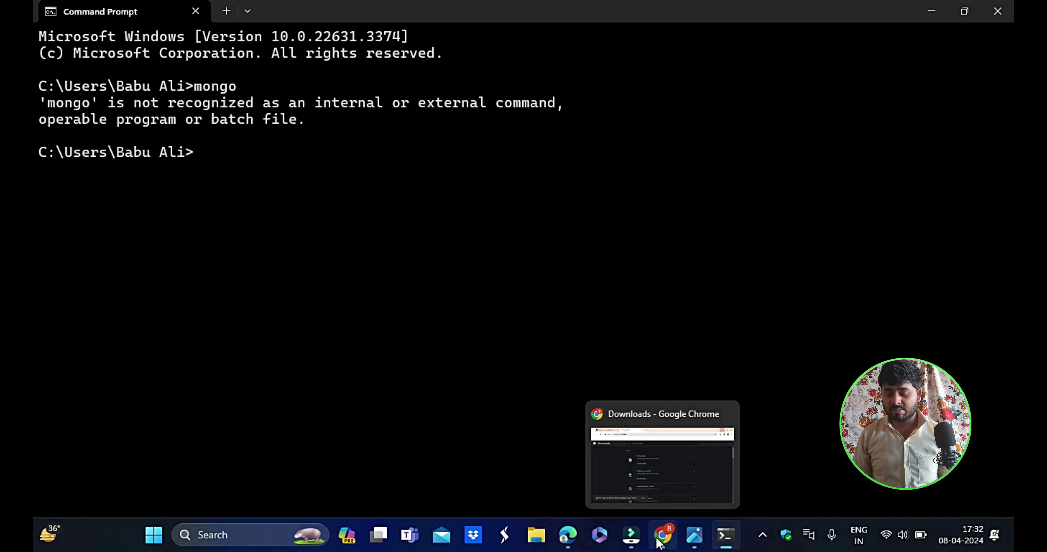
{"action": "left_click", "coordinate": [577, 540]}
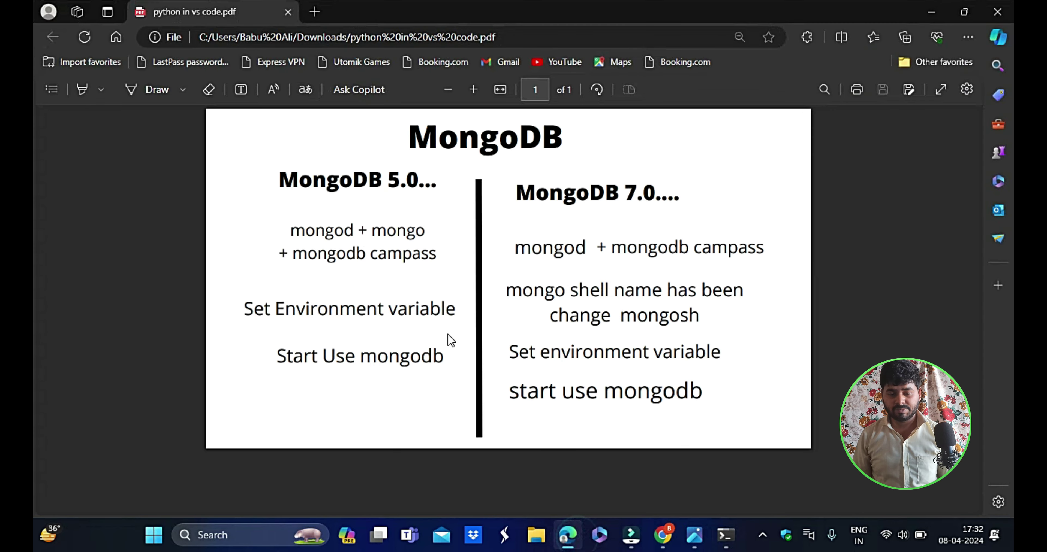
{"action": "scroll", "coordinate": [447, 340], "scroll_direction": "up", "scroll_amount": 2}
{"action": "left_click", "coordinate": [133, 88]}
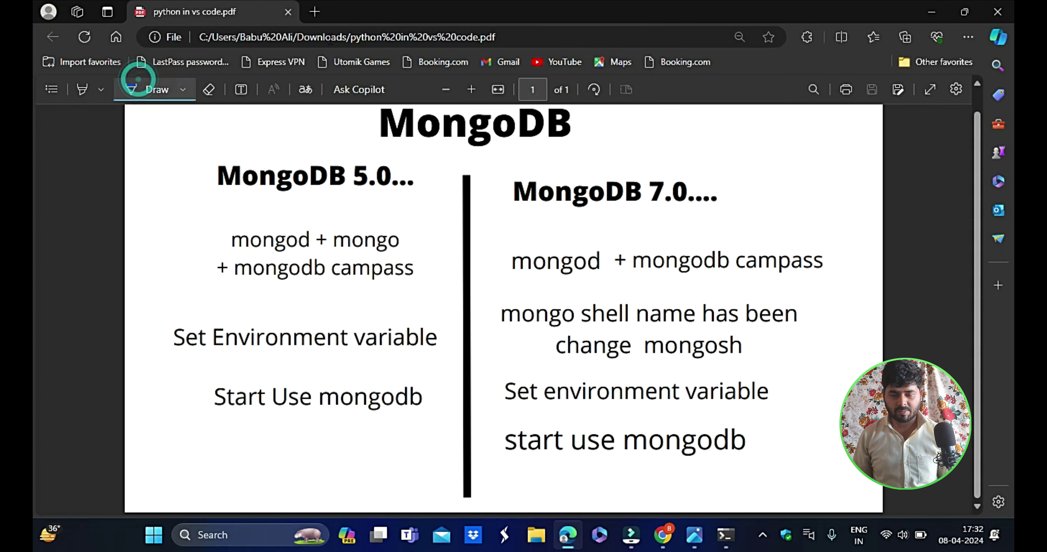
{"action": "mouse_move", "coordinate": [349, 160]}
{"action": "left_mouse_down"}
{"action": "mouse_move", "coordinate": [392, 154]}
{"action": "mouse_move", "coordinate": [421, 181]}
{"action": "mouse_move", "coordinate": [329, 201]}
{"action": "mouse_move", "coordinate": [209, 204]}
{"action": "mouse_move", "coordinate": [204, 178]}
{"action": "mouse_move", "coordinate": [372, 156]}
{"action": "left_mouse_up"}
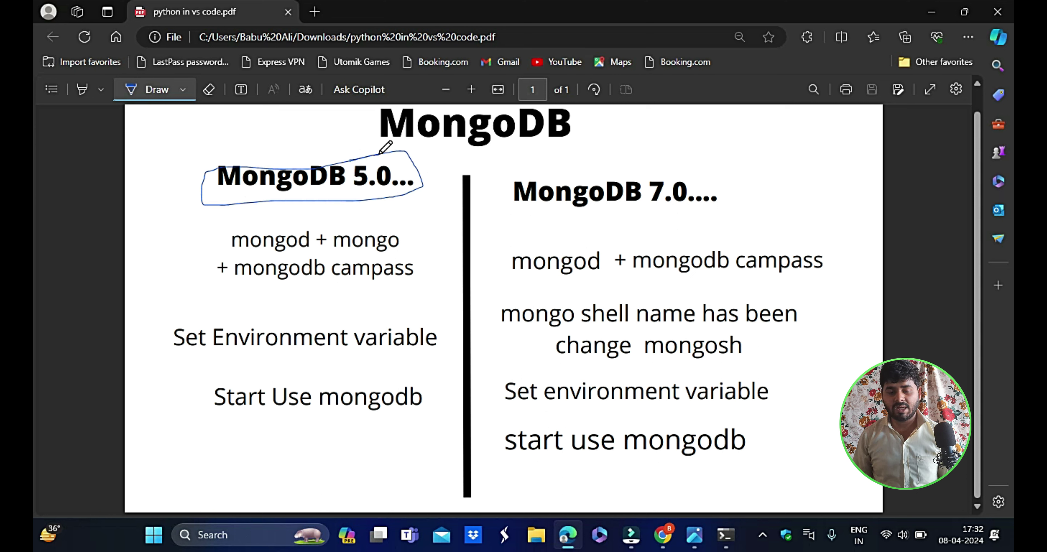
{"action": "mouse_move", "coordinate": [349, 224]}
{"action": "left_mouse_down"}
{"action": "mouse_move", "coordinate": [324, 238]}
{"action": "mouse_move", "coordinate": [367, 252]}
{"action": "mouse_move", "coordinate": [404, 237]}
{"action": "left_mouse_up"}
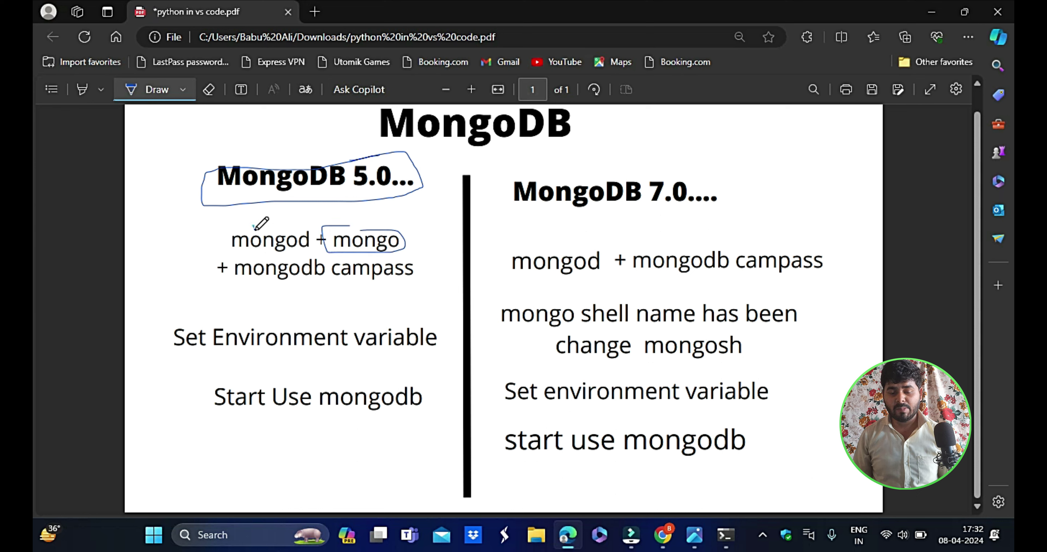